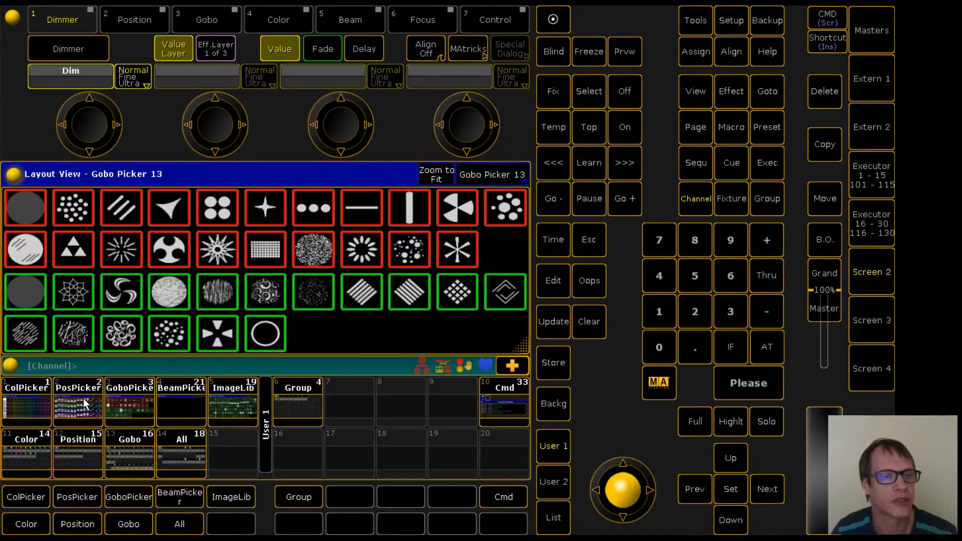
- Examine the beam, spot, wash and Robin ranges in the All preset pool, plus the fixture group pool
left_click(32, 401)
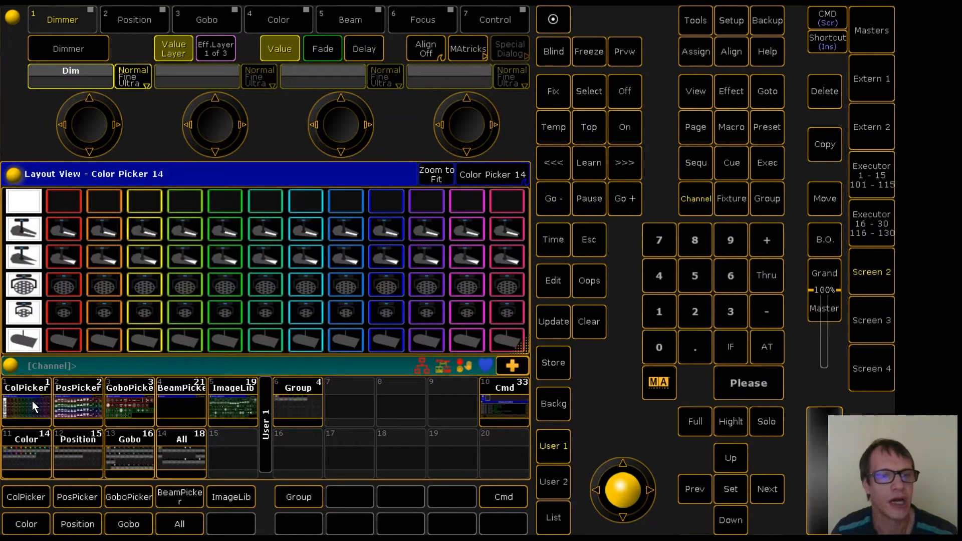
left_click(499, 395)
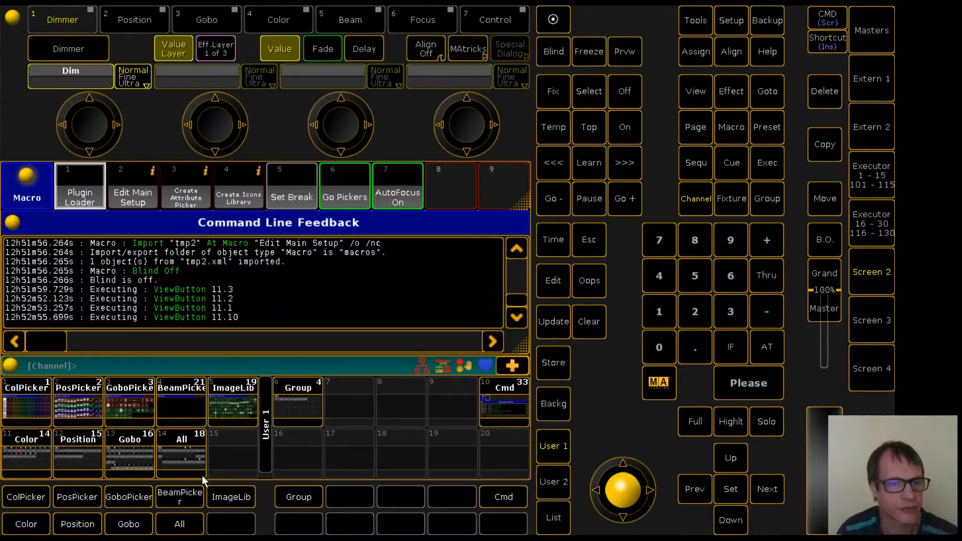
left_click(178, 452)
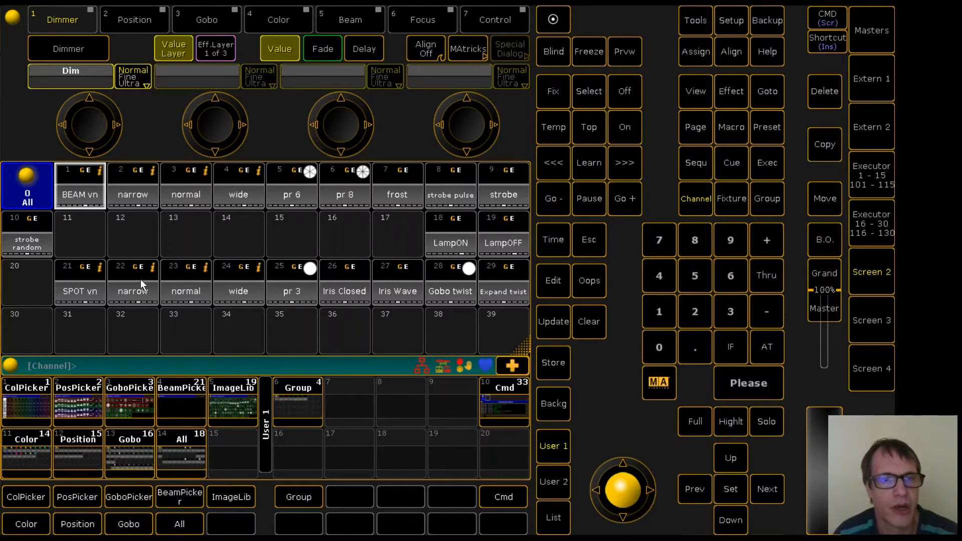
scroll(21, 293, "down", 2)
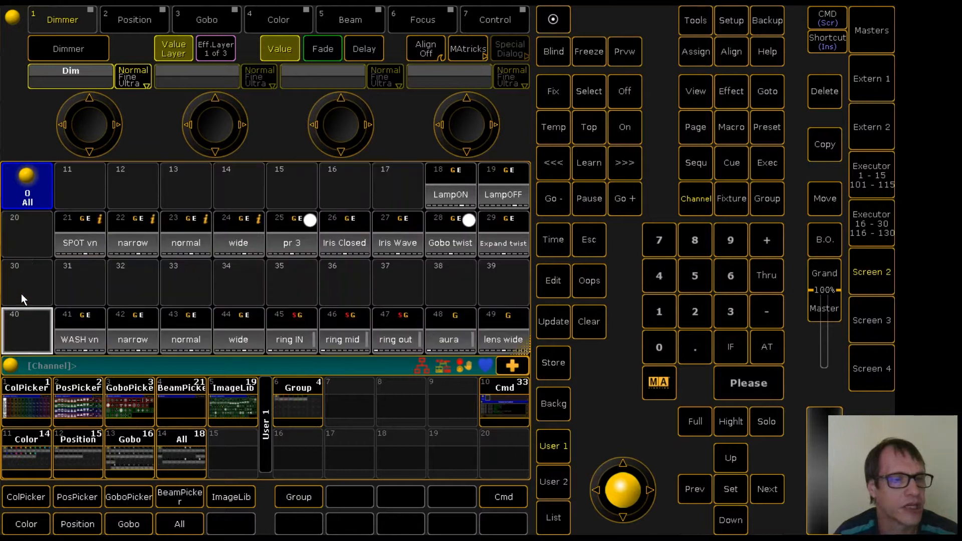
scroll(21, 294, "down", 2)
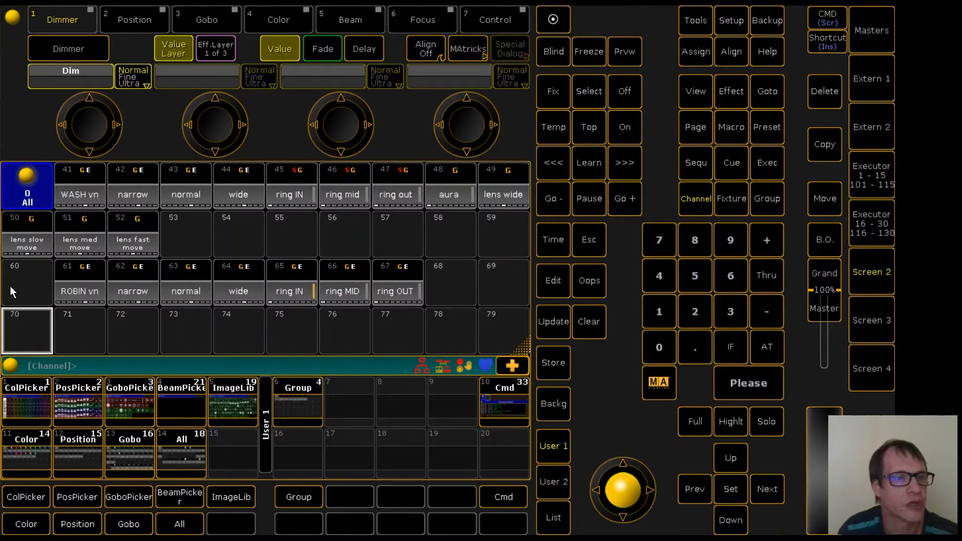
scroll(16, 285, "up", 2)
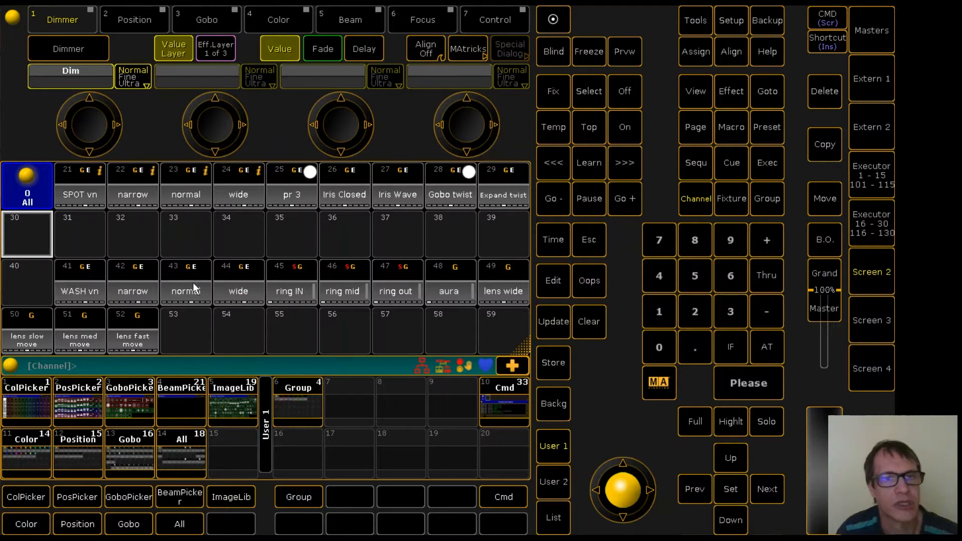
scroll(21, 248, "up", 2)
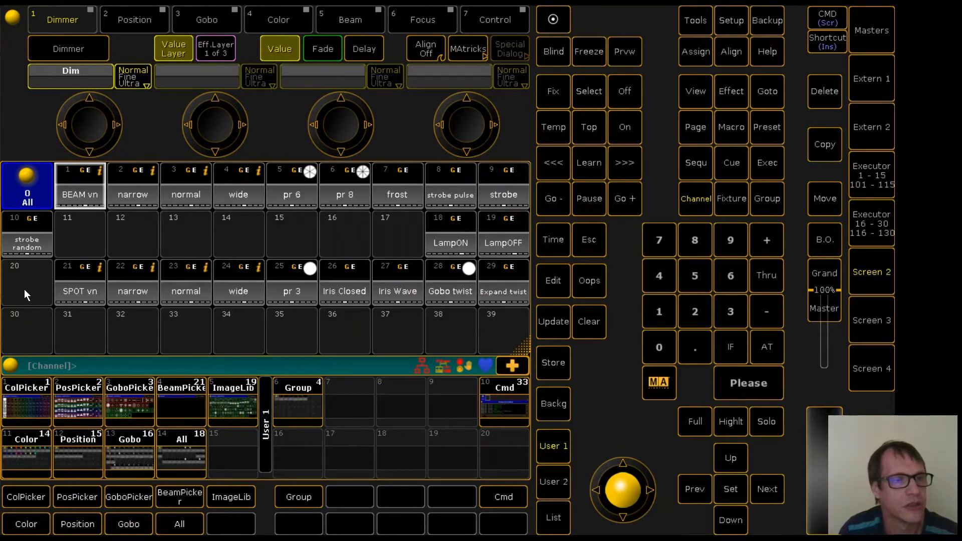
scroll(25, 290, "down", 5)
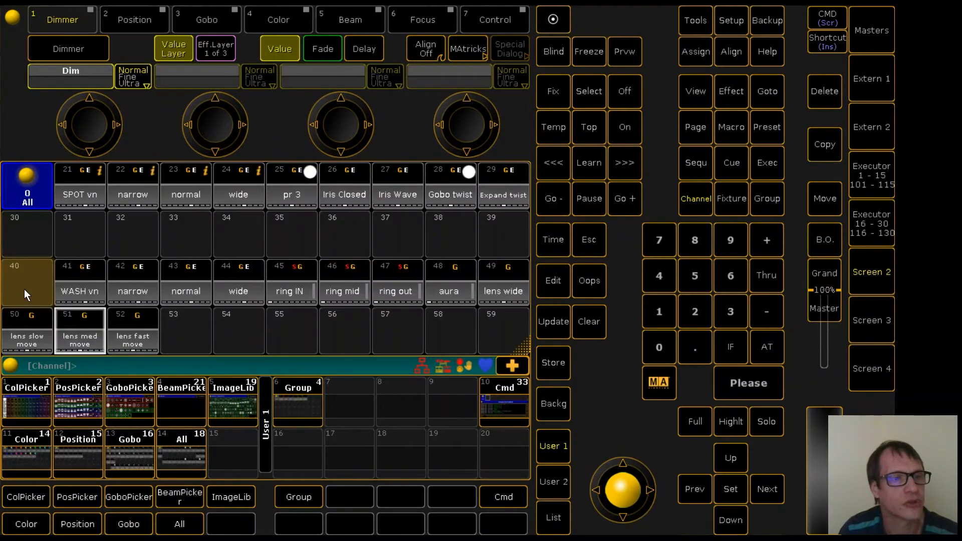
scroll(24, 289, "down", 5)
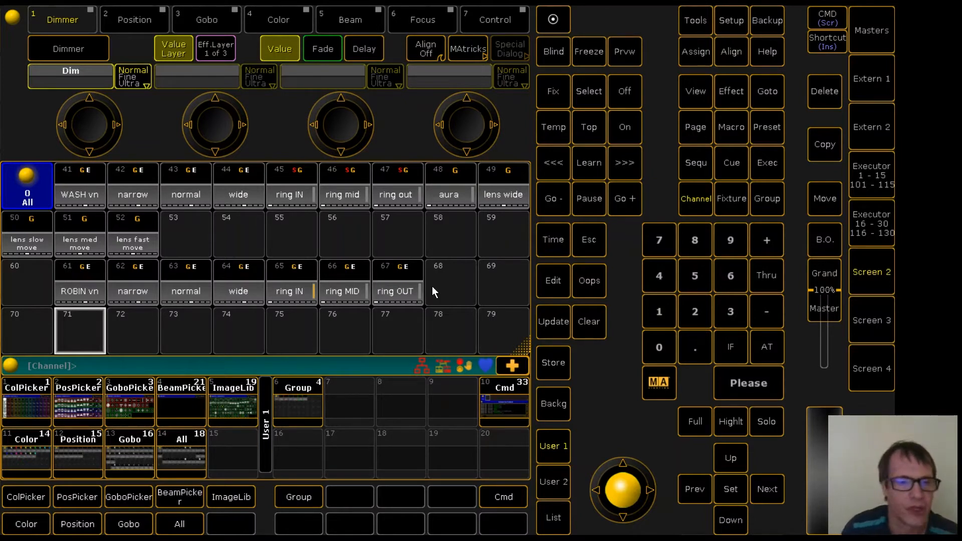
left_click(292, 406)
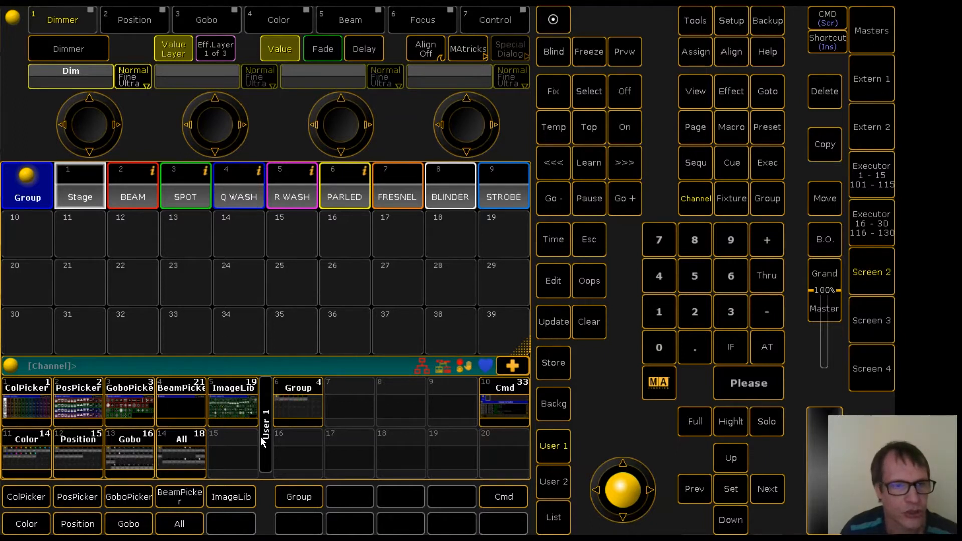
- Run the Create Attribute Picker macro with attribute type number 0
left_click(495, 401)
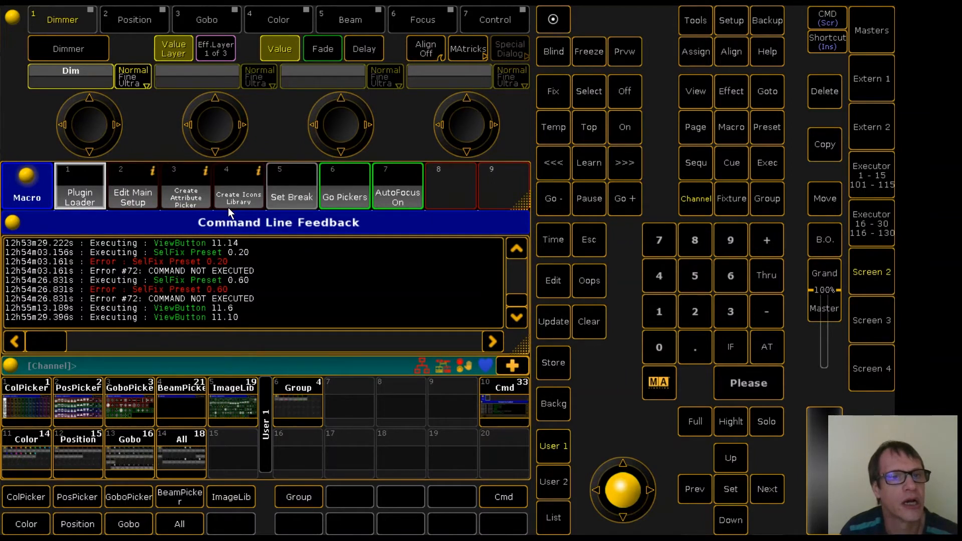
left_click(178, 201)
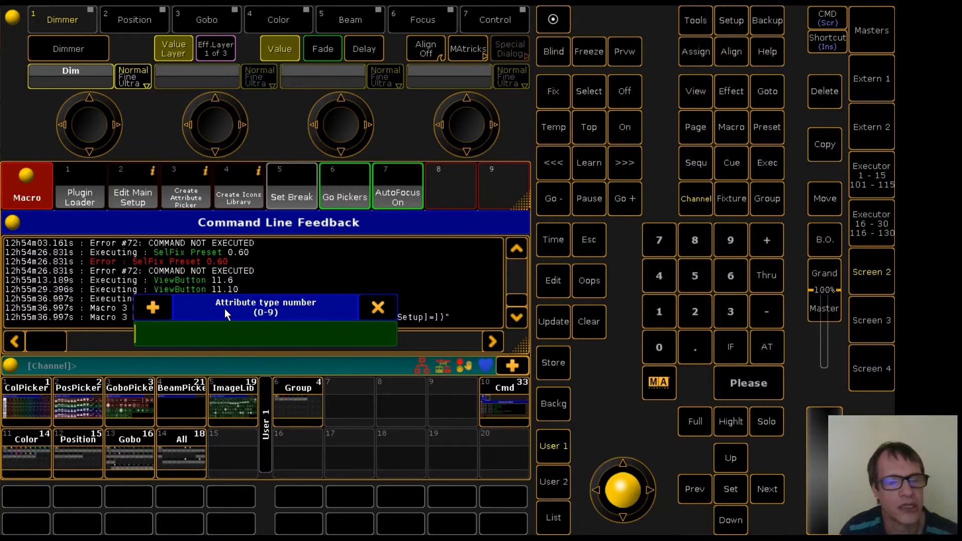
left_click(654, 346)
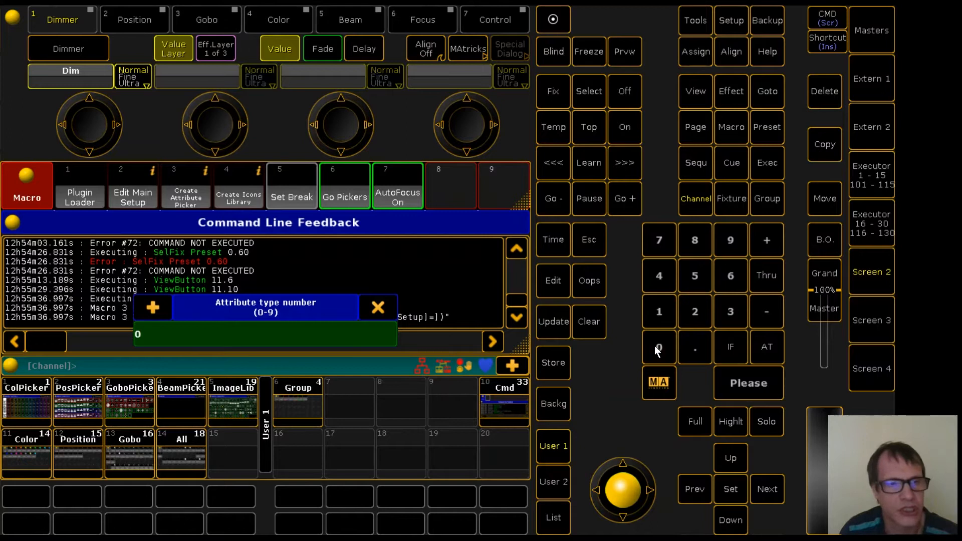
left_click(755, 386)
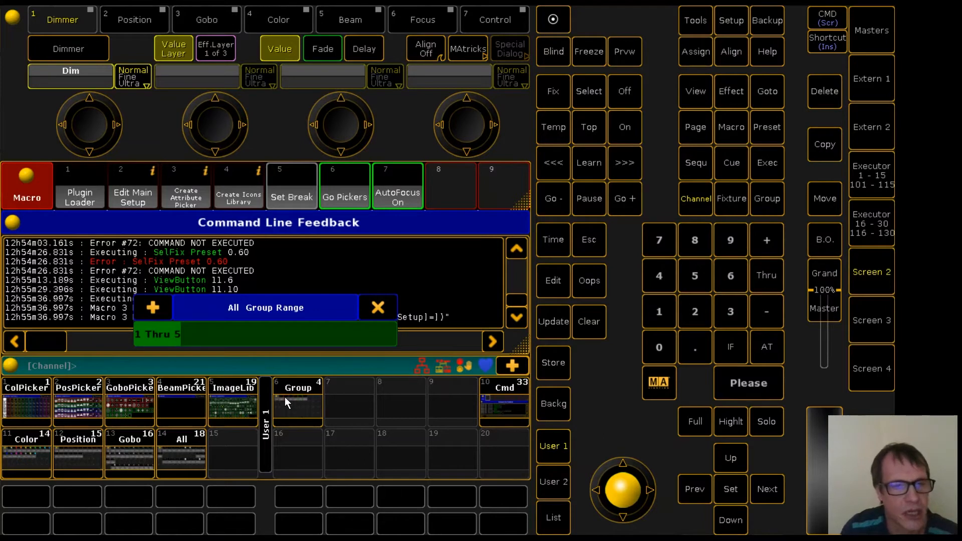
- Set the All group range to 2 Thru 5
left_click(693, 310)
left_click(766, 279)
left_click(690, 280)
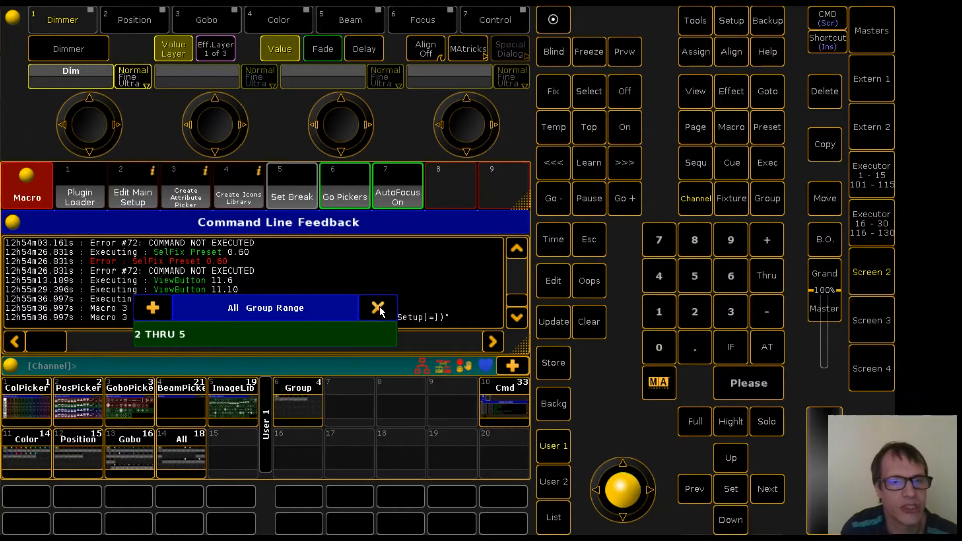
left_click(739, 375)
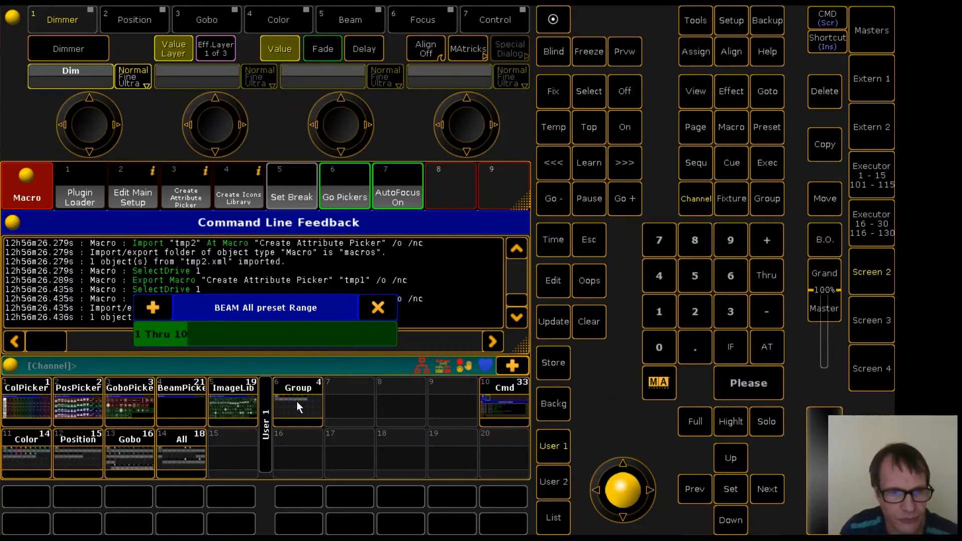
- Accept the BEAM All preset range 1 Thru 10 and set the SPOT range to 21 Thru 29
left_click(737, 383)
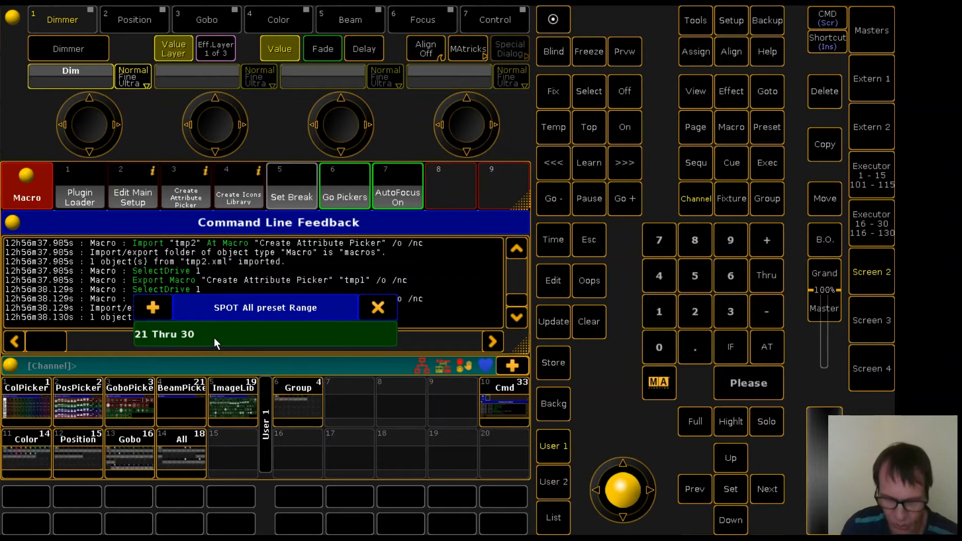
key("BackSpace")
key("BackSpace")
type("2")
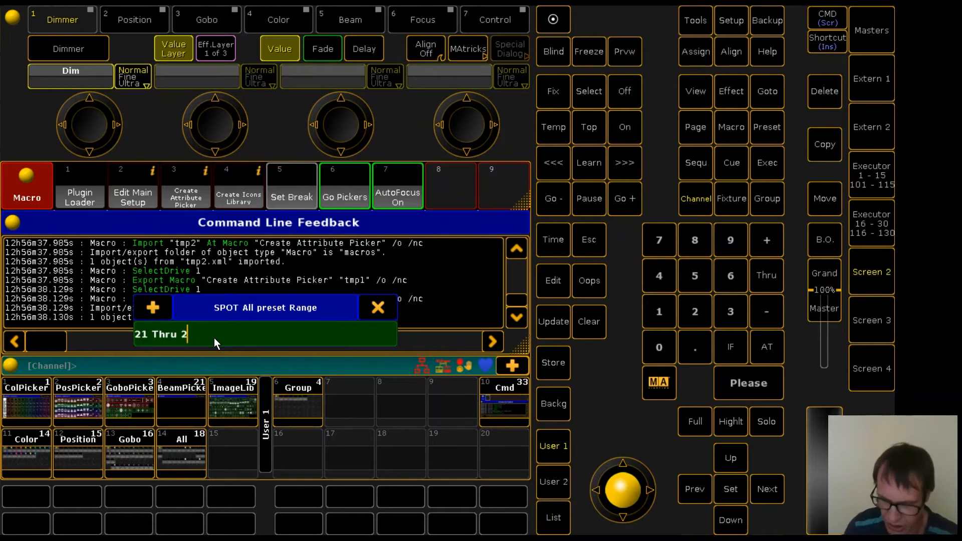
type("9")
key("Return")
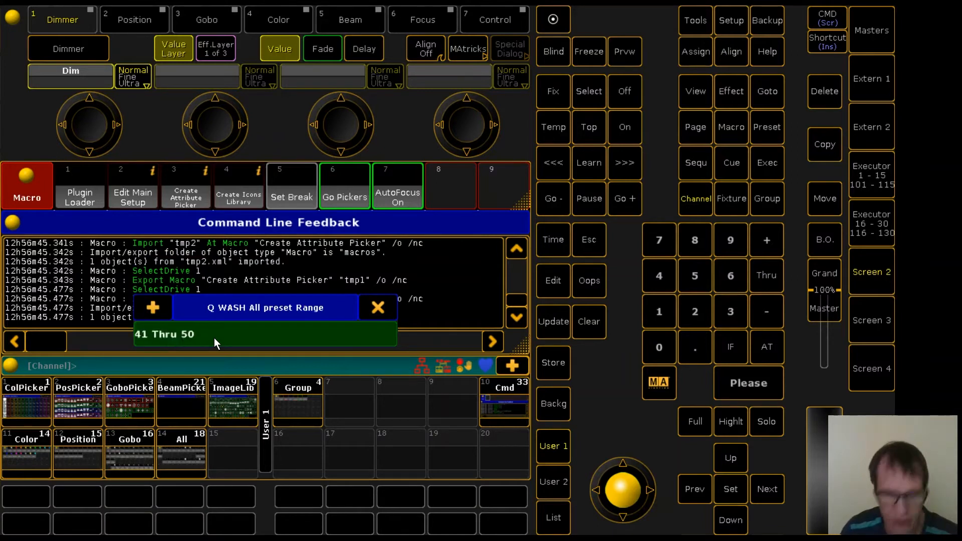
- Set the Q WASH All preset range to 41 Thru 52 and the R WASH range to 61 Thru 67
type("2")
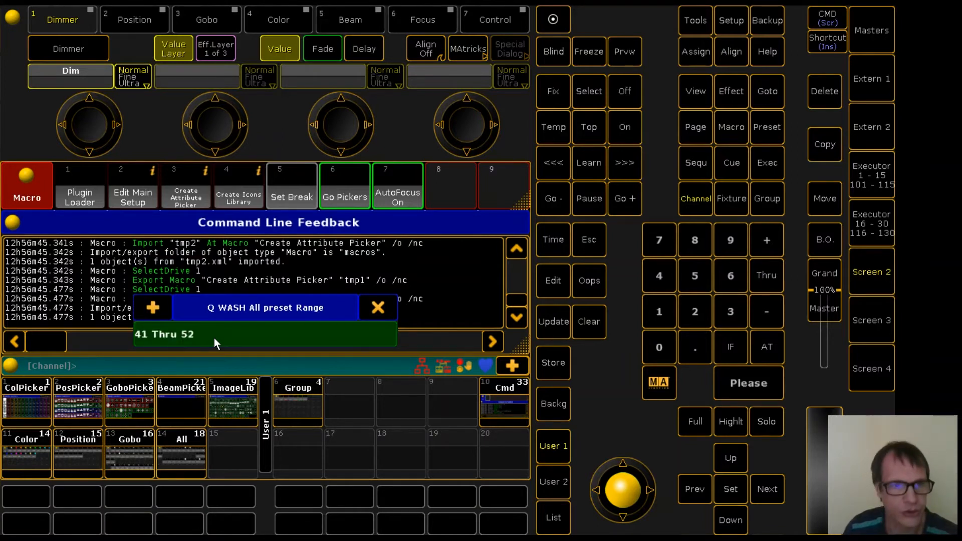
key("Return")
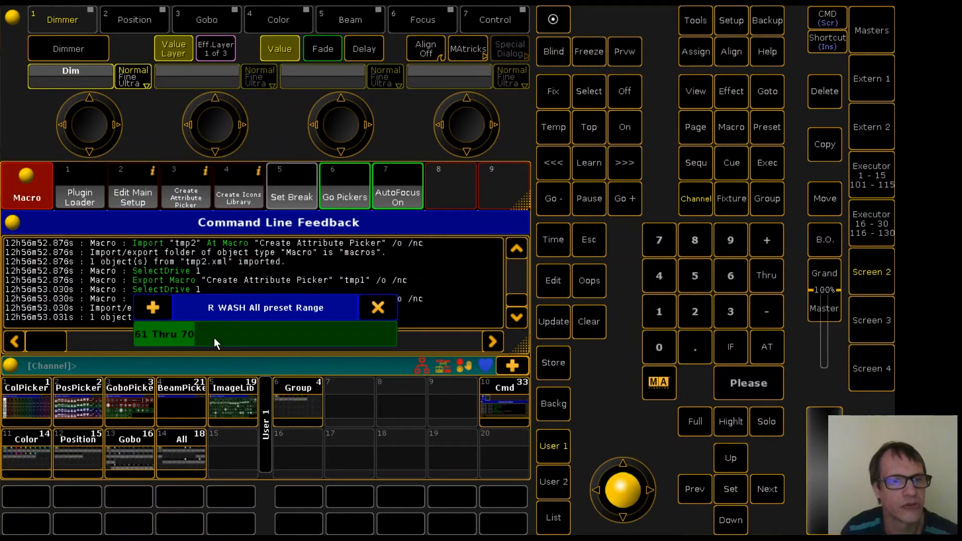
key("BackSpace")
key("BackSpace")
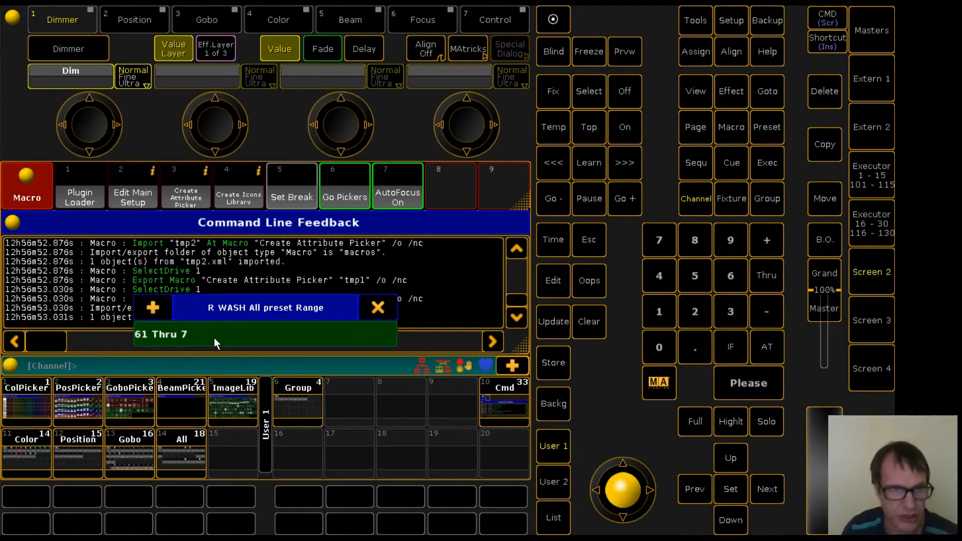
type("67")
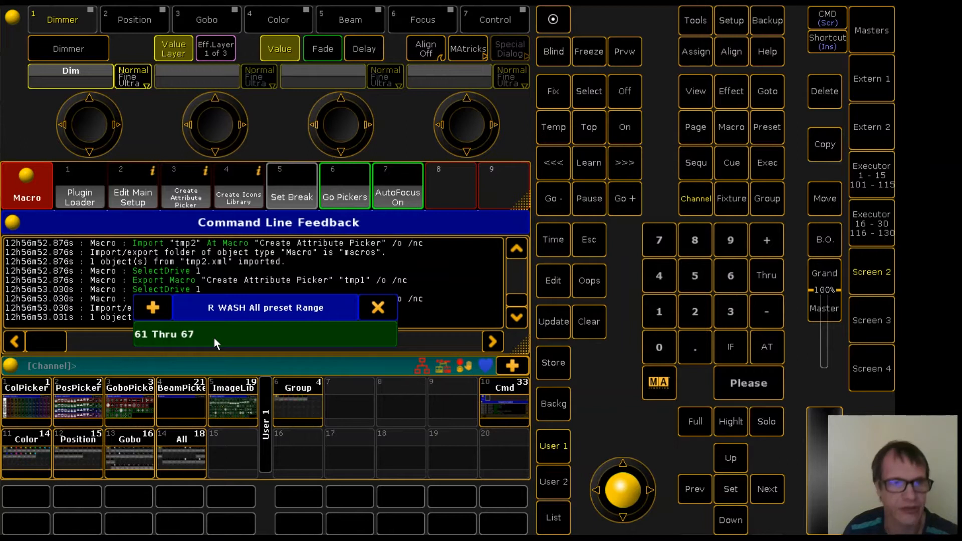
key("Return")
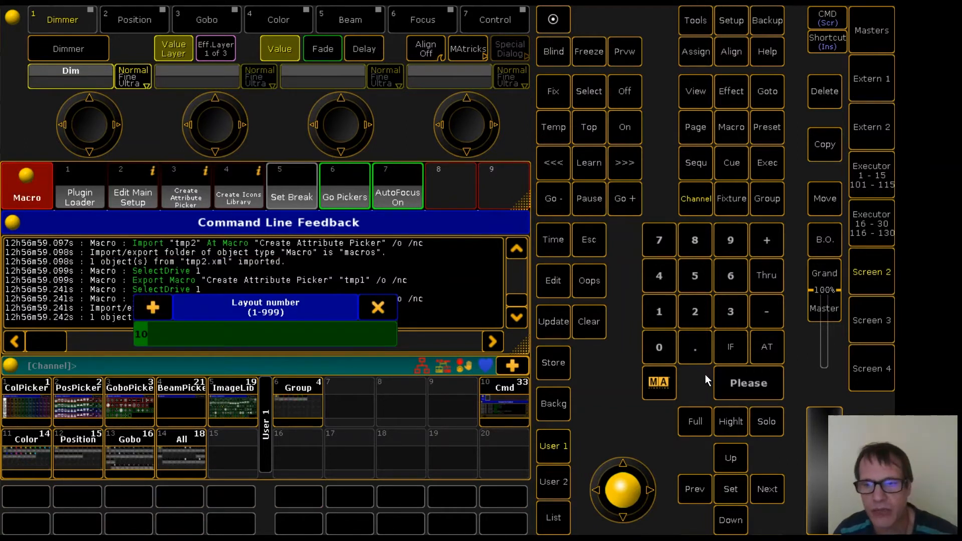
- Accept layout number 10, the default layout height, 1001 for the macro, image and sequence pool offsets, and reuse of the autofocus settings
left_click(753, 384)
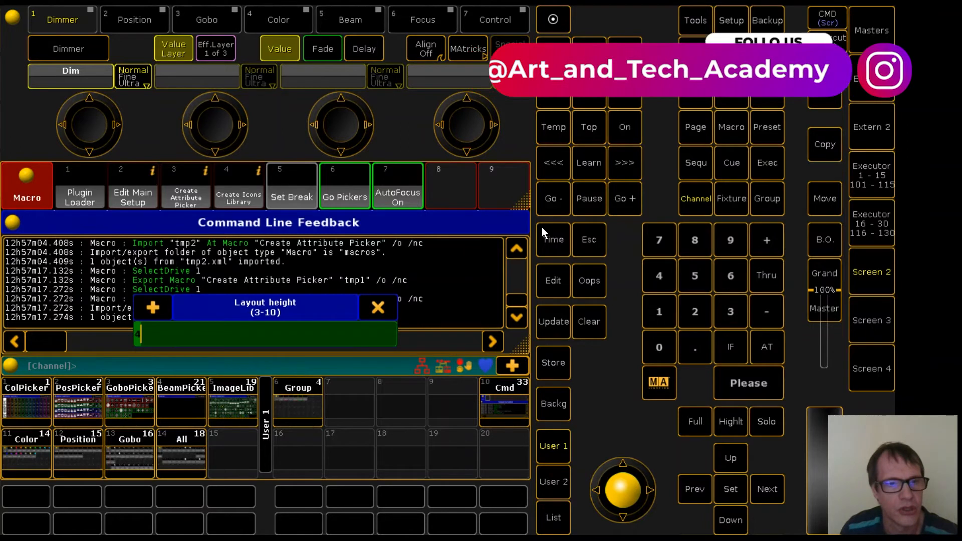
key("Return")
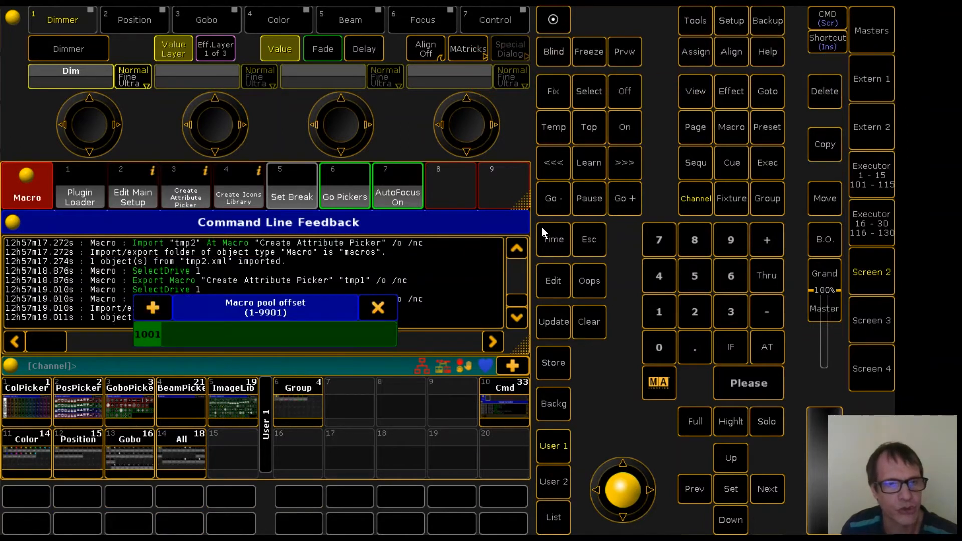
key("Return")
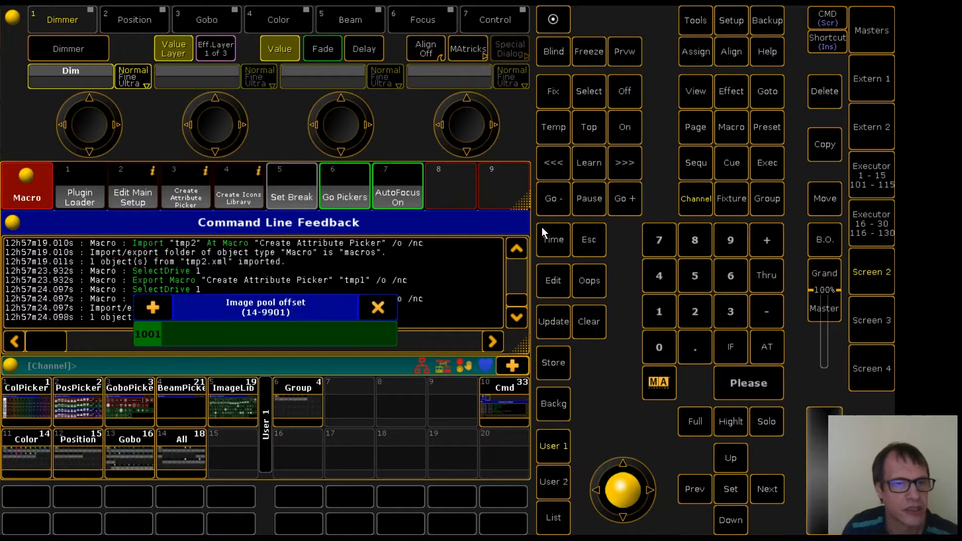
key("Return")
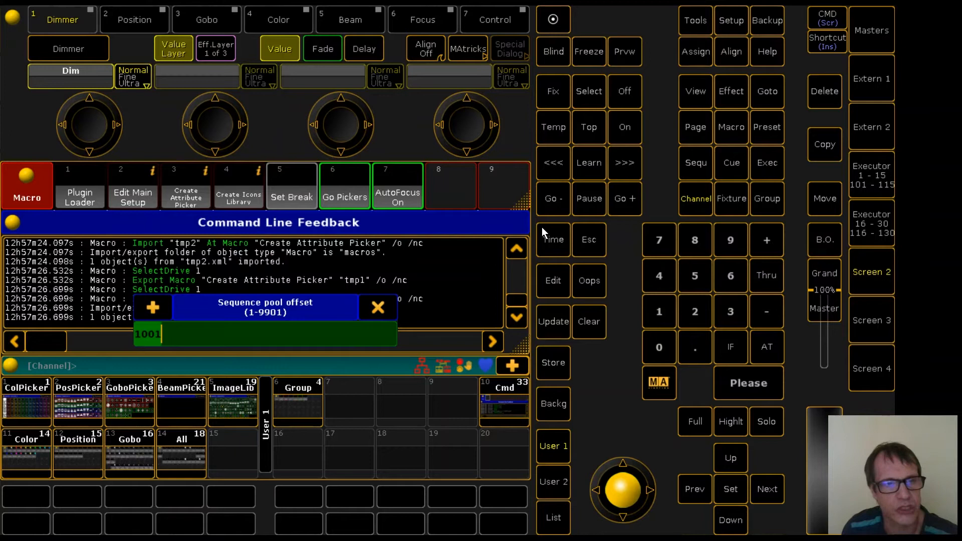
key("Return")
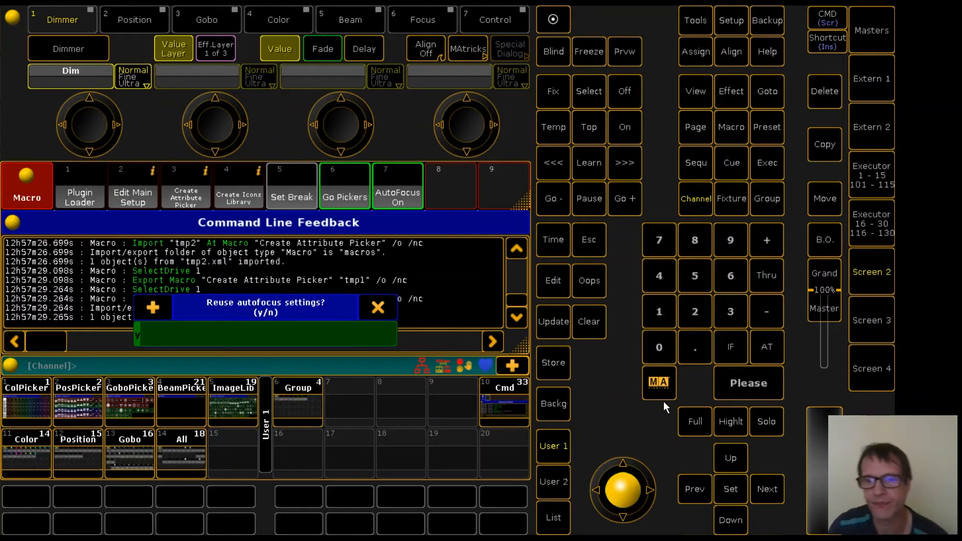
left_click(745, 386)
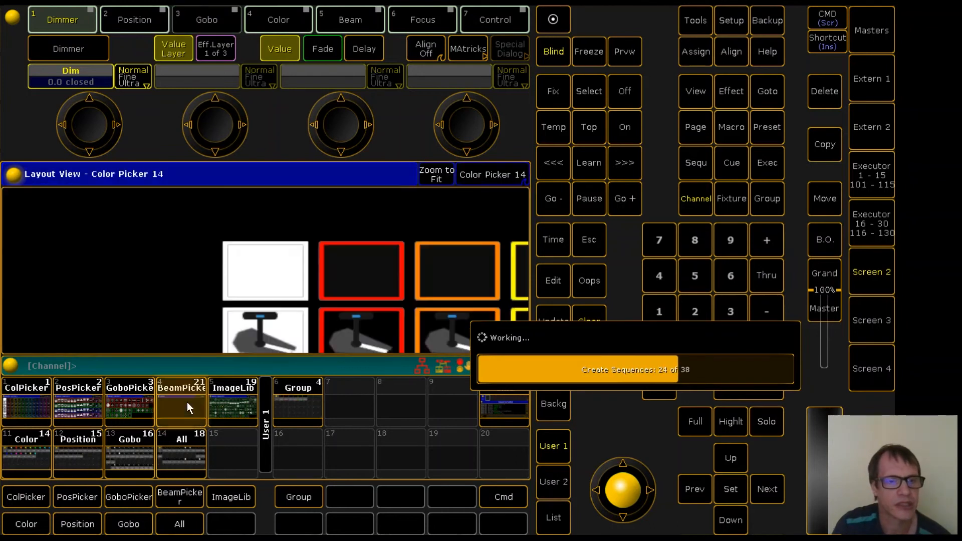
- Show the All Picker 10 layout in the layout view and zoom it to fit
left_click(484, 174)
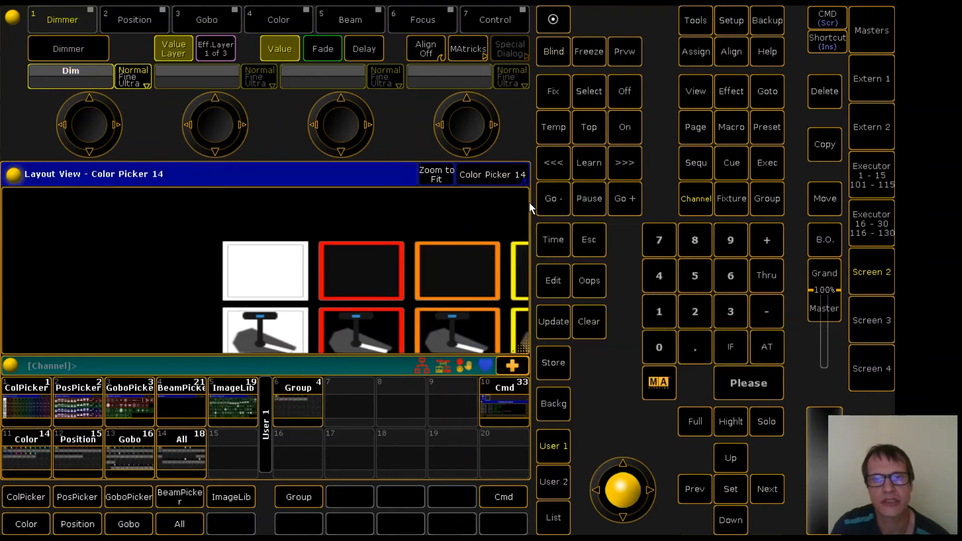
left_click(489, 177)
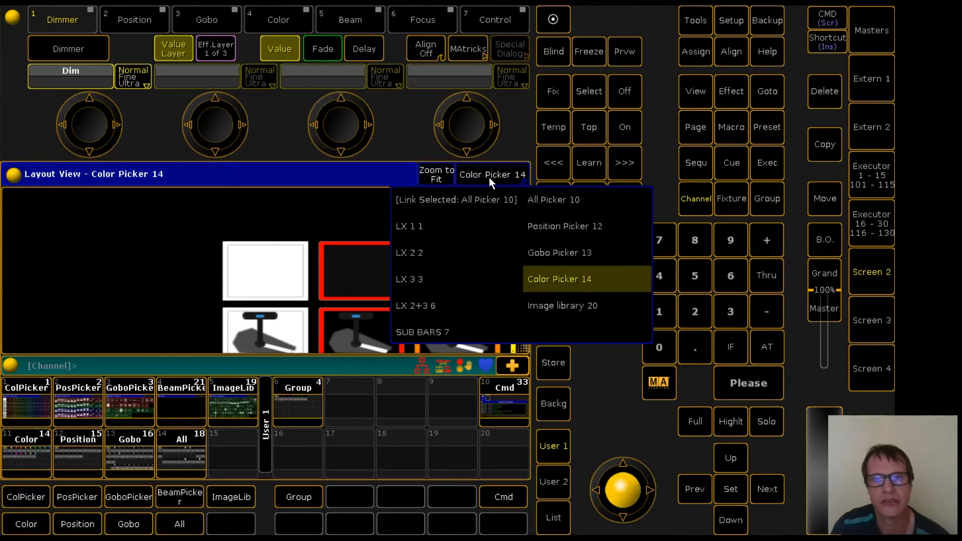
left_click(528, 199)
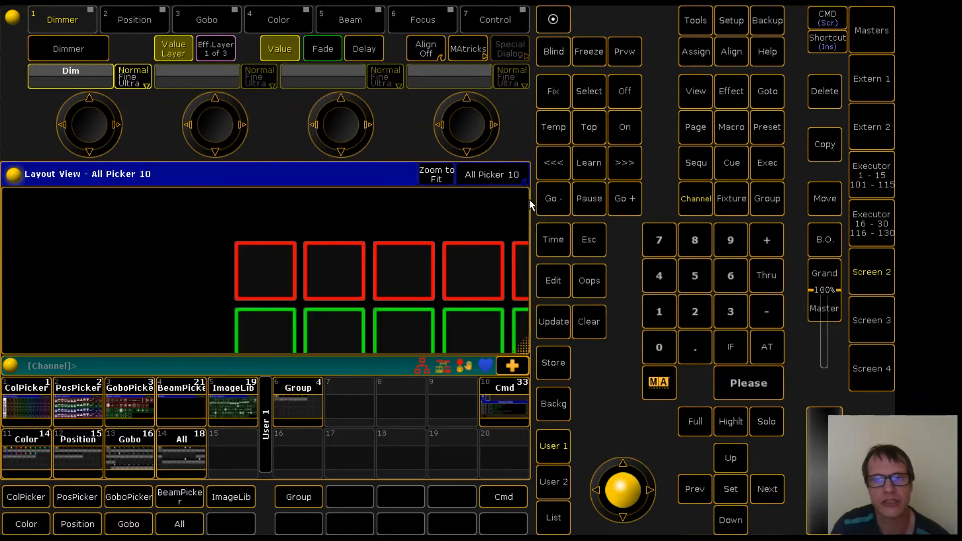
left_click(432, 175)
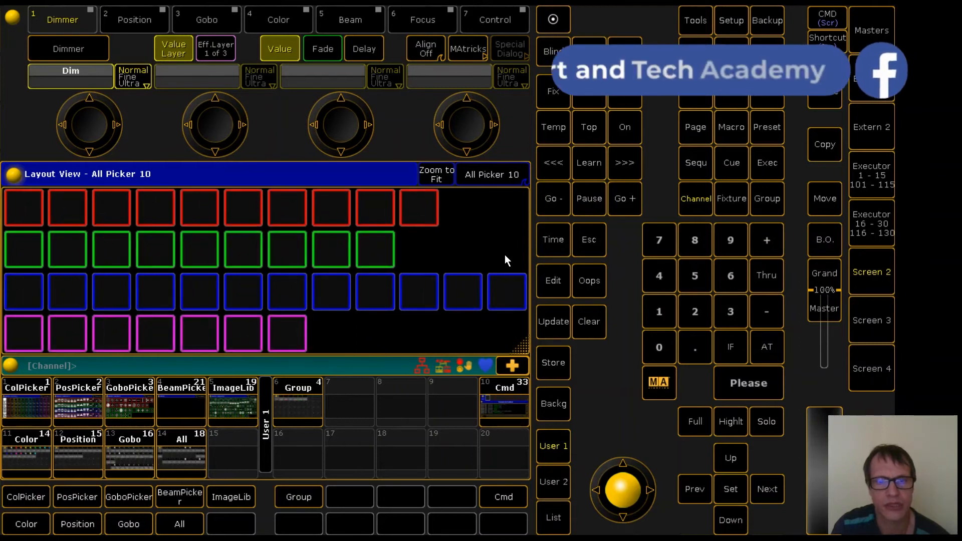
- Store the All Picker 10 layout view on the BeamPicker view button for screen 1 only
left_click(550, 371)
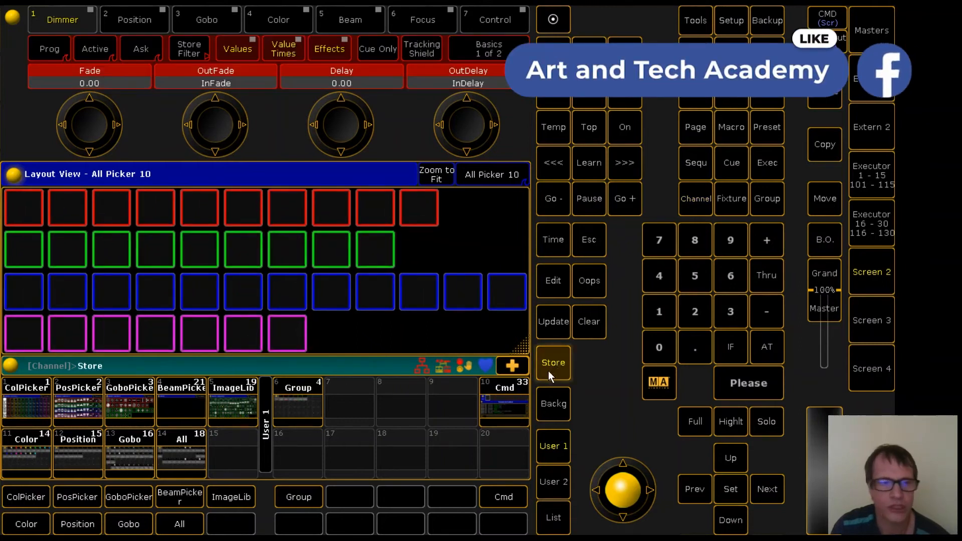
left_click(189, 404)
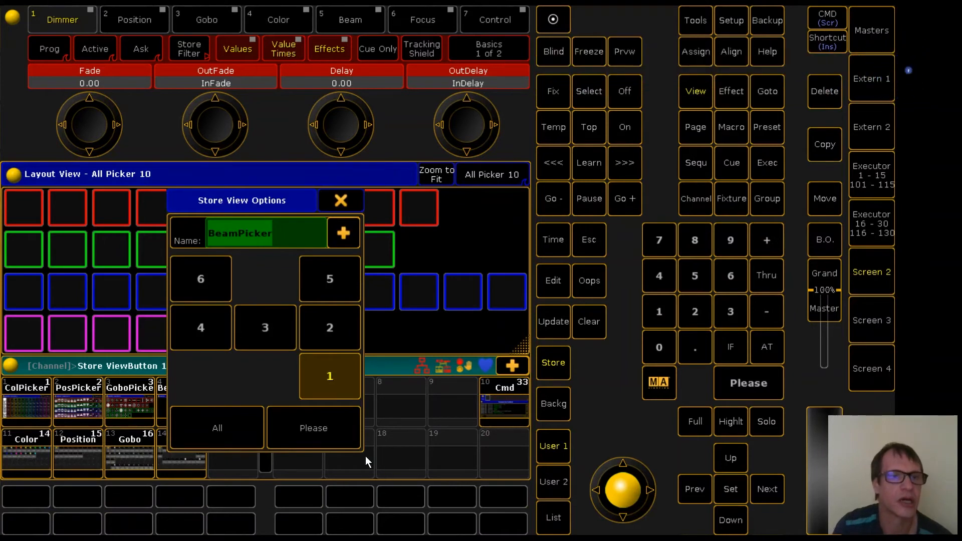
left_click(220, 428)
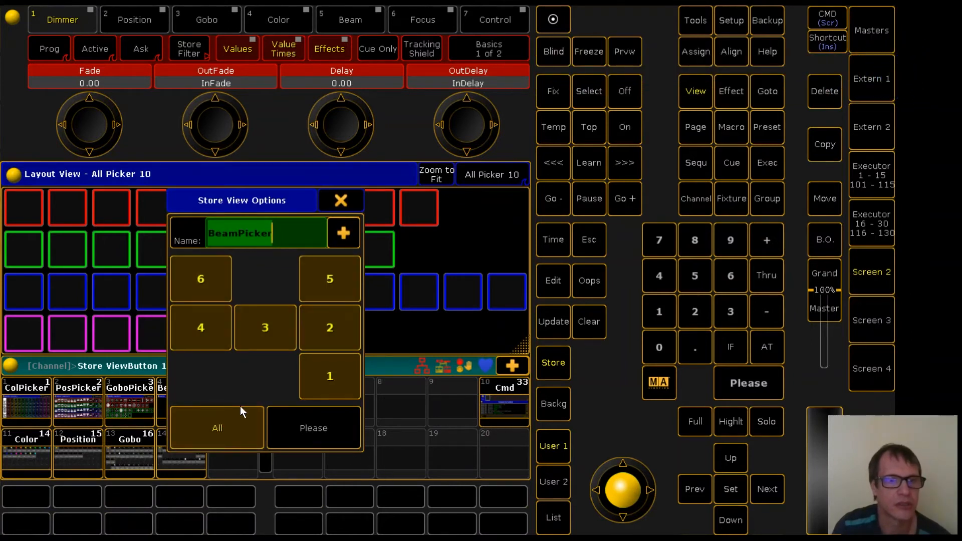
left_click(326, 324)
left_click(264, 332)
left_click(205, 325)
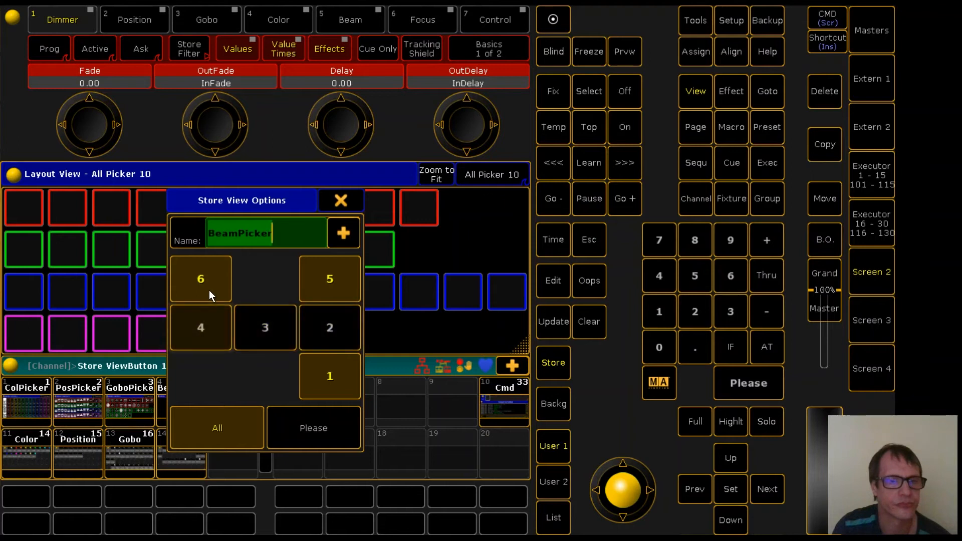
left_click(209, 290)
left_click(314, 272)
left_click(314, 427)
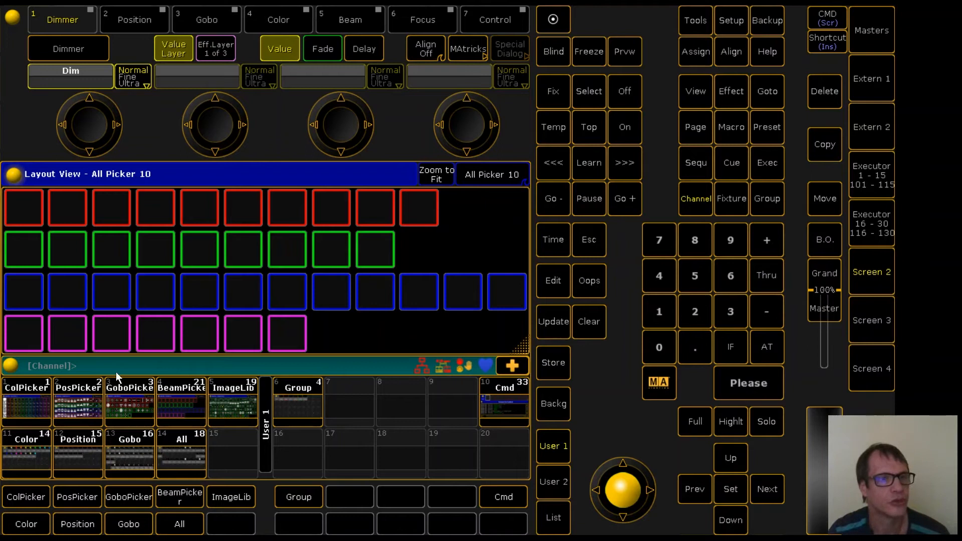
- Assign the small dot icon from the image library to the first cell of the red BEAM row in All Picker 10
left_click(237, 402)
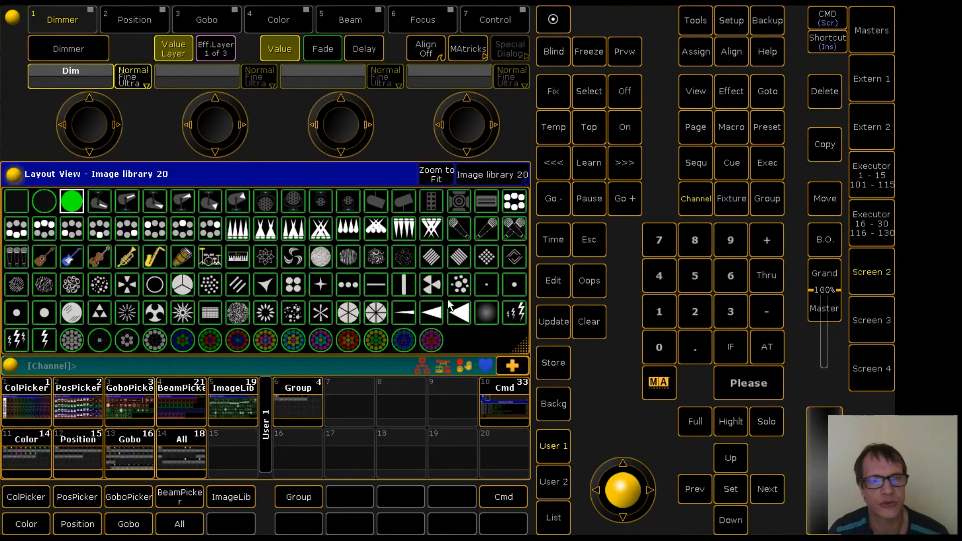
left_click(486, 286)
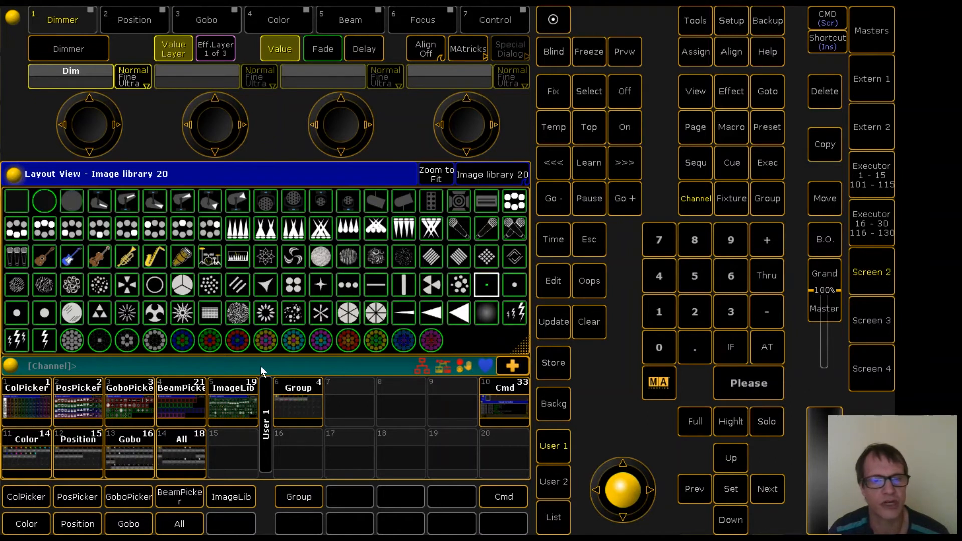
left_click(183, 406)
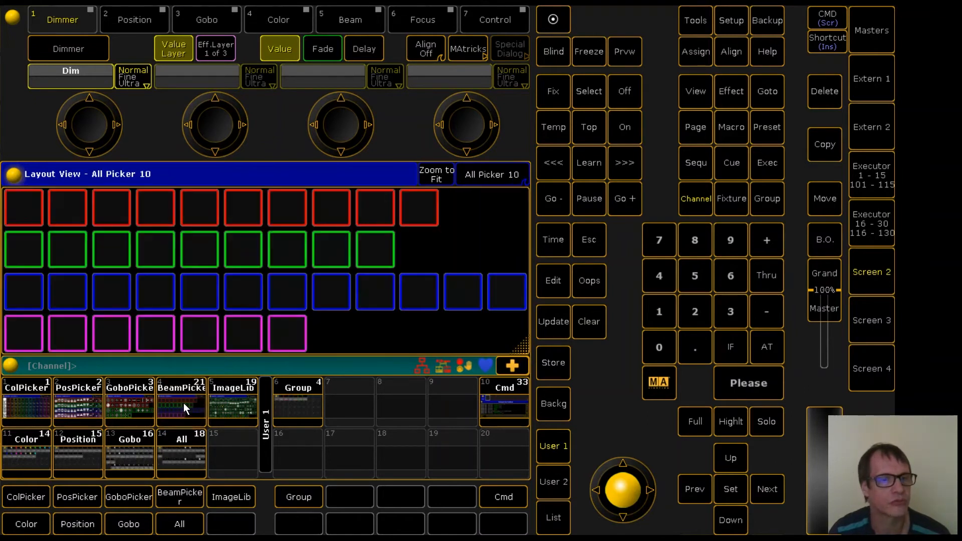
left_click(26, 213)
left_click(232, 393)
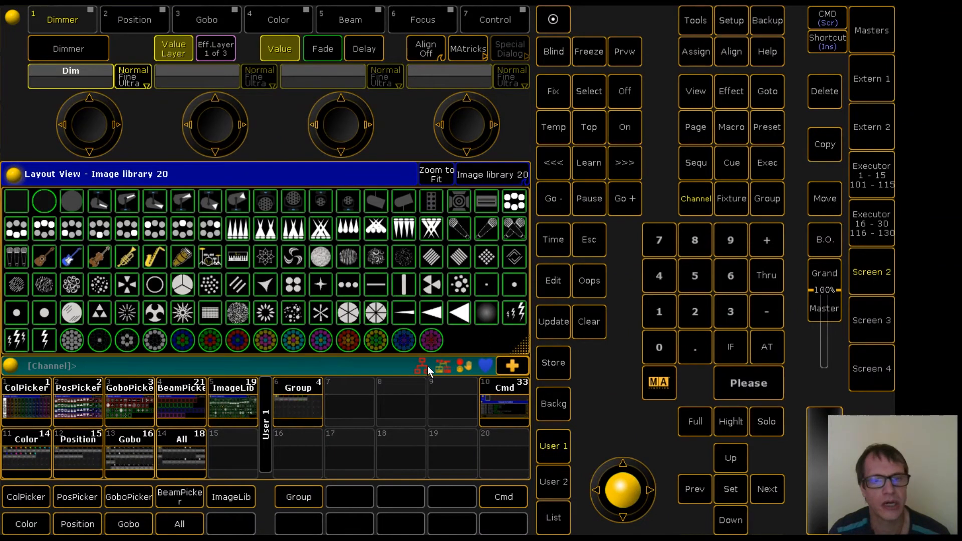
left_click(180, 405)
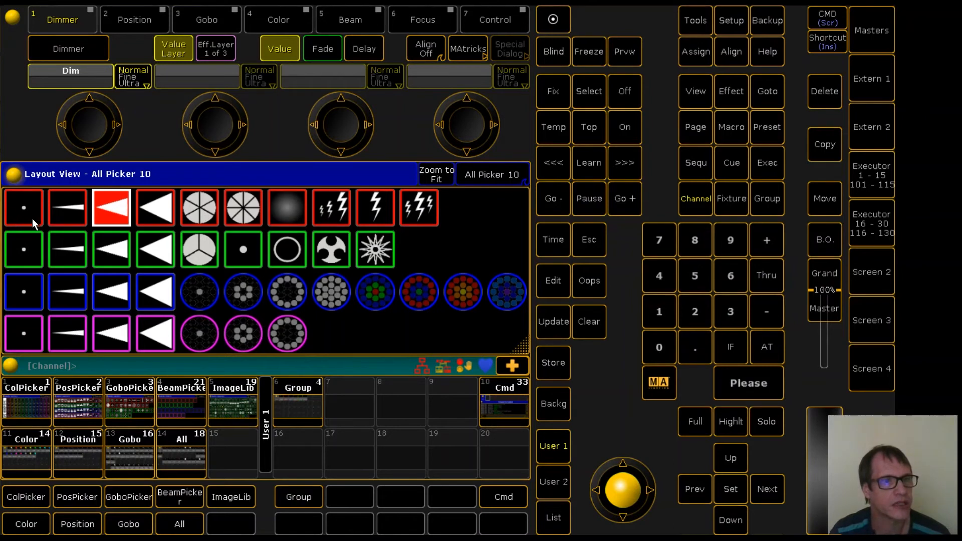
- Test the red BEAM row by activating the narrow zoom, both prism and frost presets, ending on the narrow zoom
left_click(63, 207)
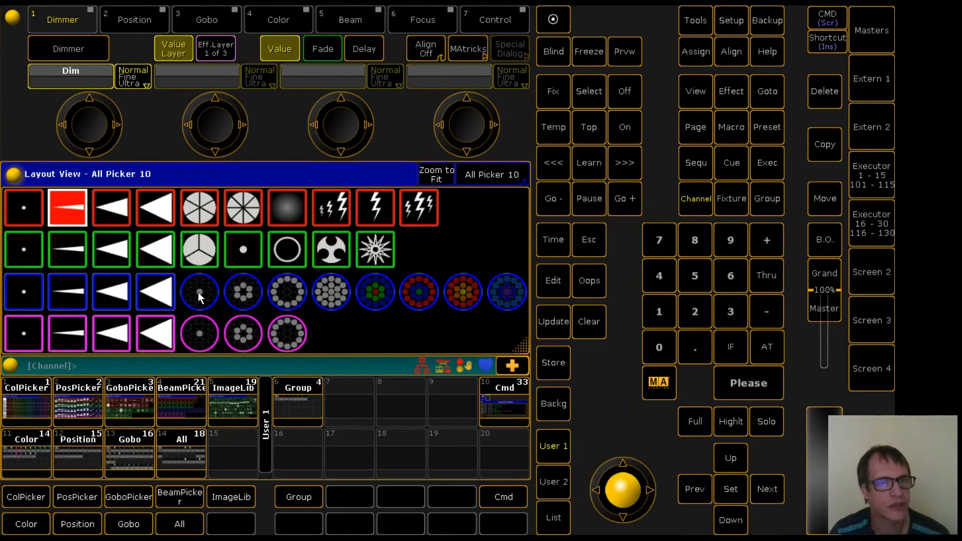
left_click(200, 209)
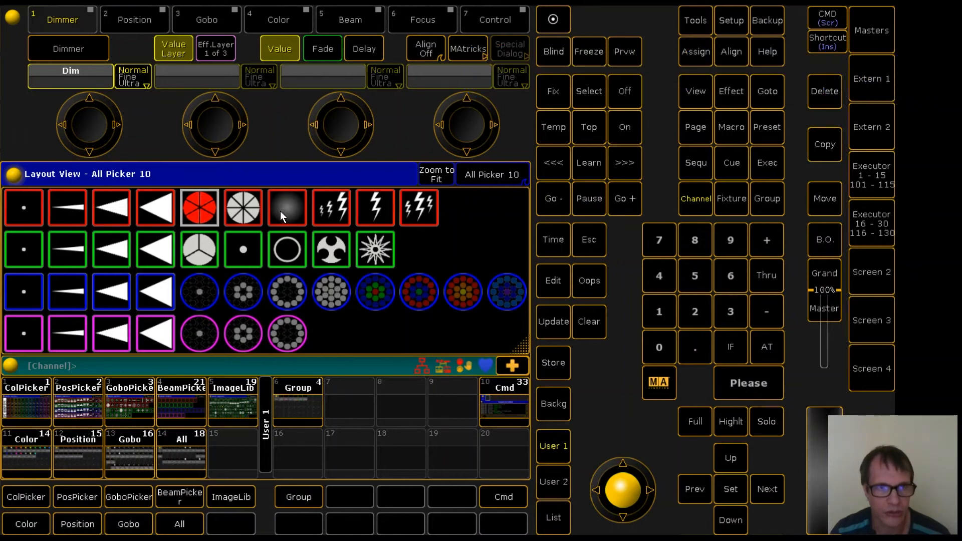
left_click(245, 211)
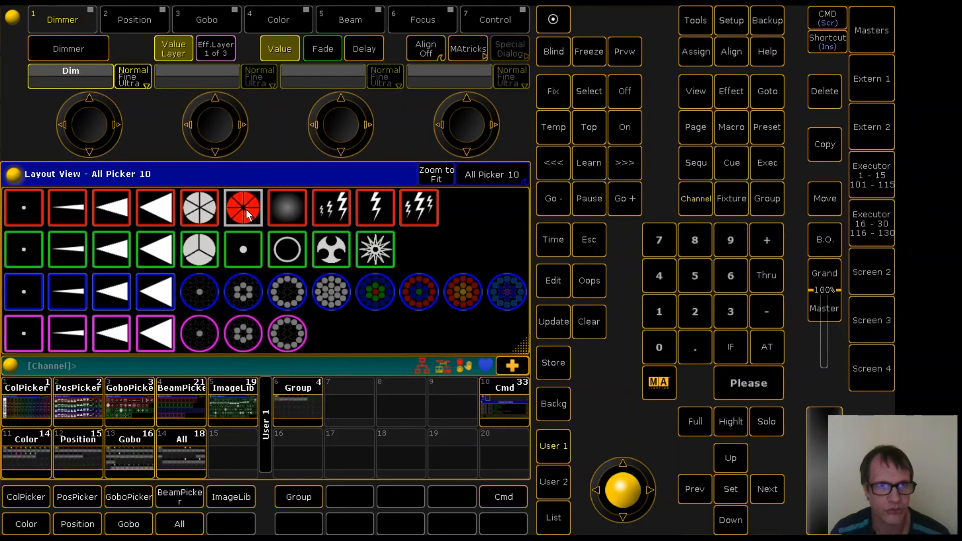
left_click(284, 208)
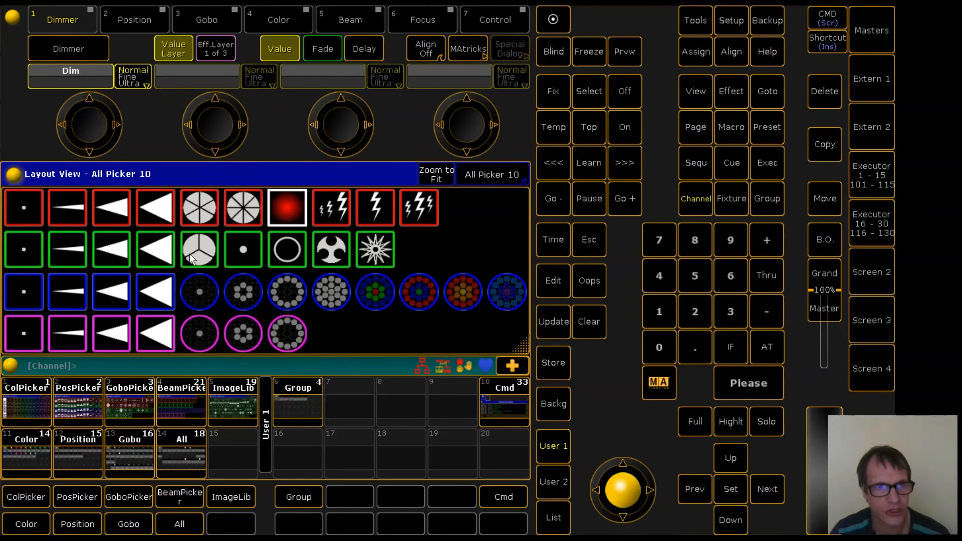
left_click(72, 208)
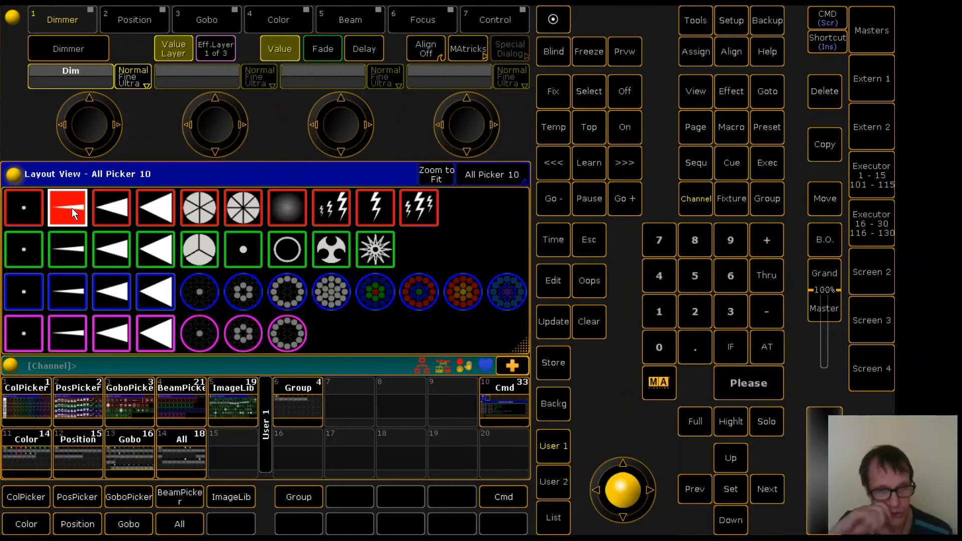
- Run the Set Break macro to separate the zoom presets from the prism presets in the red BEAM row
left_click(507, 404)
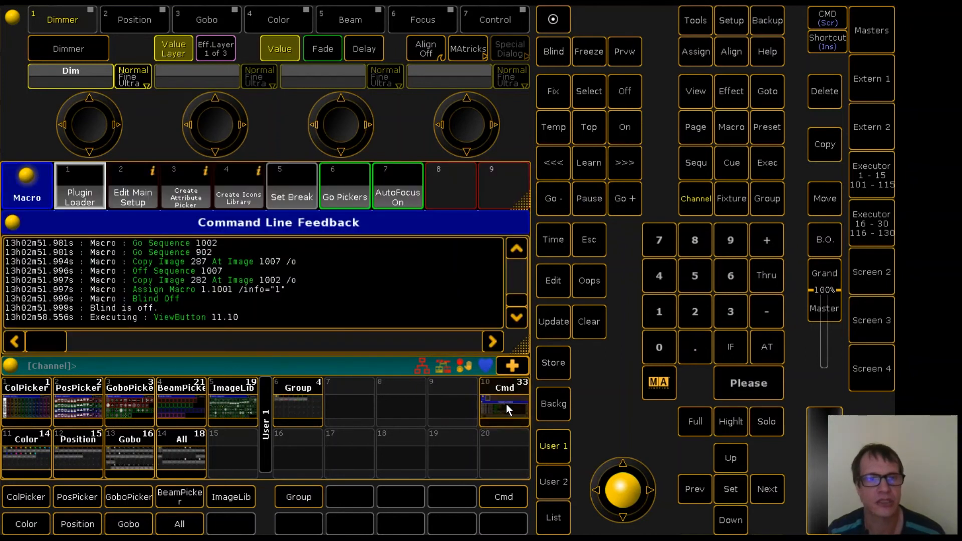
left_click(286, 194)
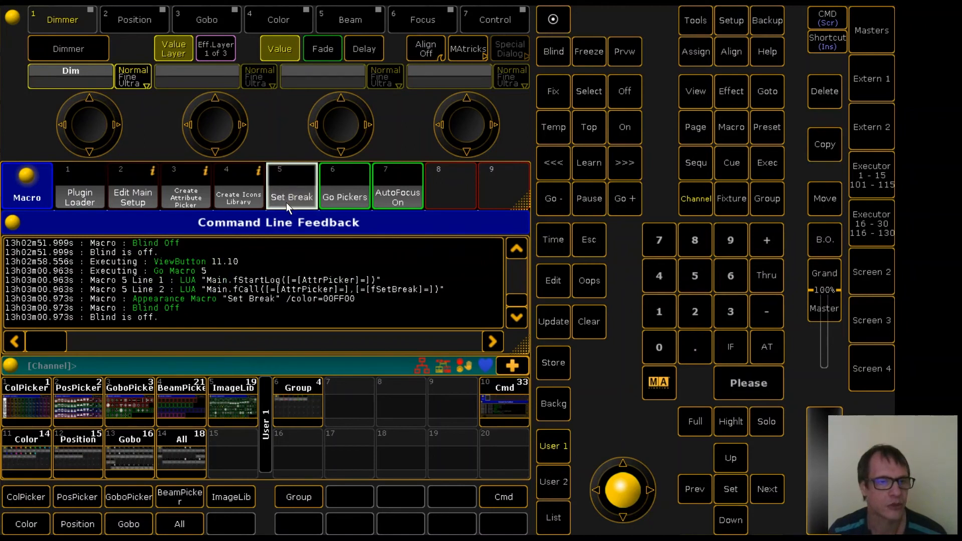
left_click(172, 402)
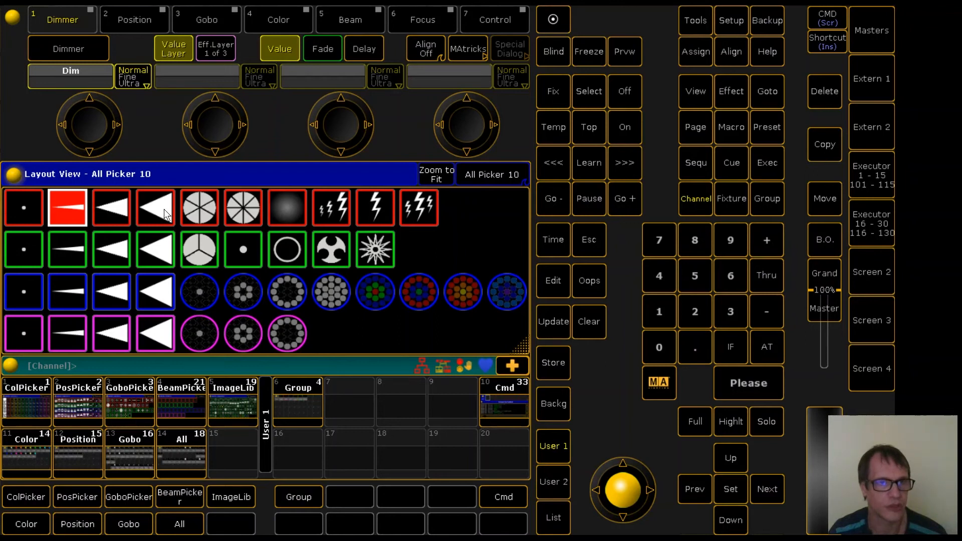
- Test the break after the BEAM zoom presets by activating the medium zoom together with various prism, strobe and frost presets
left_click(121, 208)
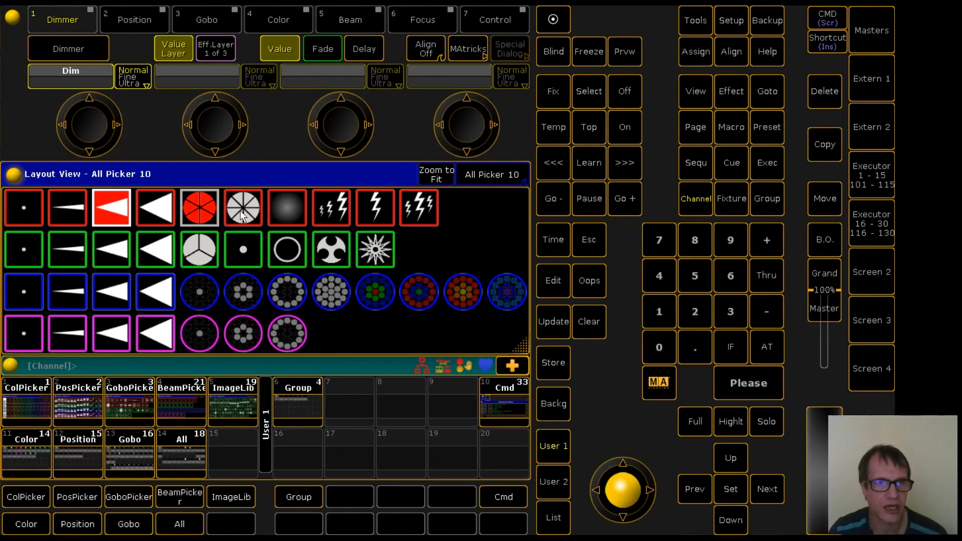
left_click(287, 206)
left_click(373, 203)
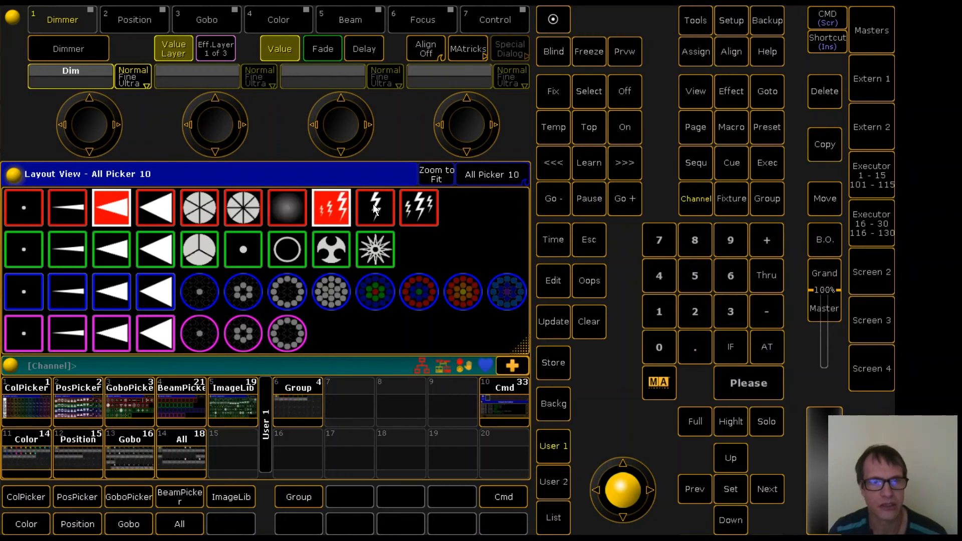
left_click(244, 209)
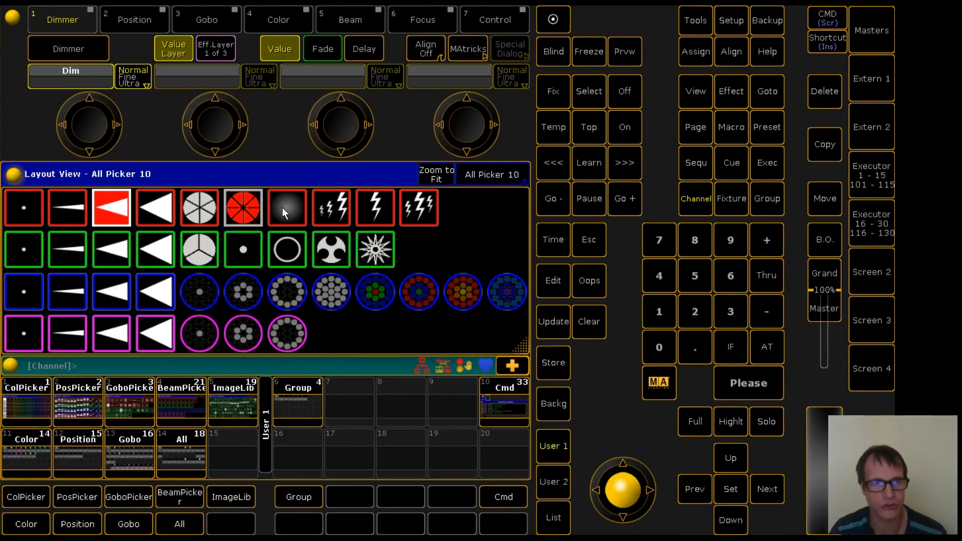
left_click(199, 207)
left_click(241, 206)
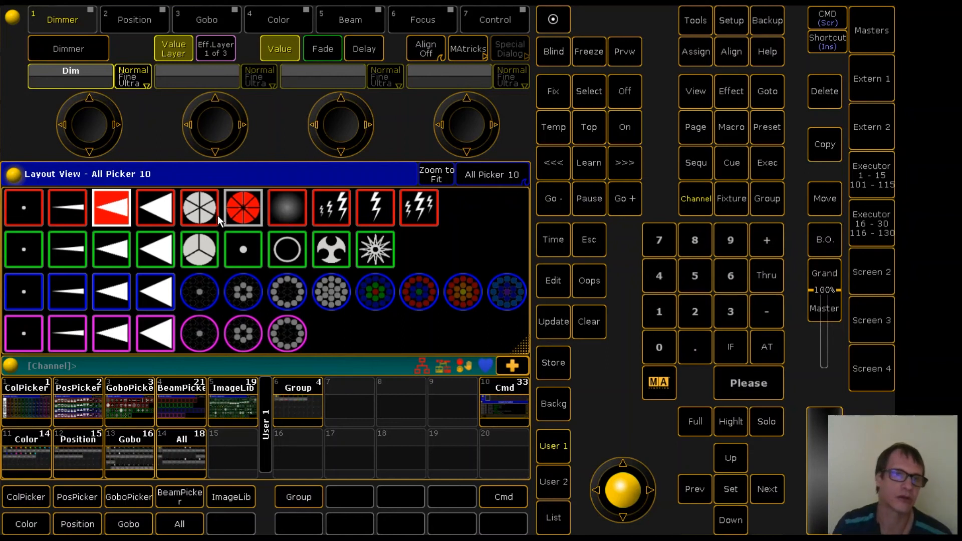
left_click(194, 207)
left_click(292, 208)
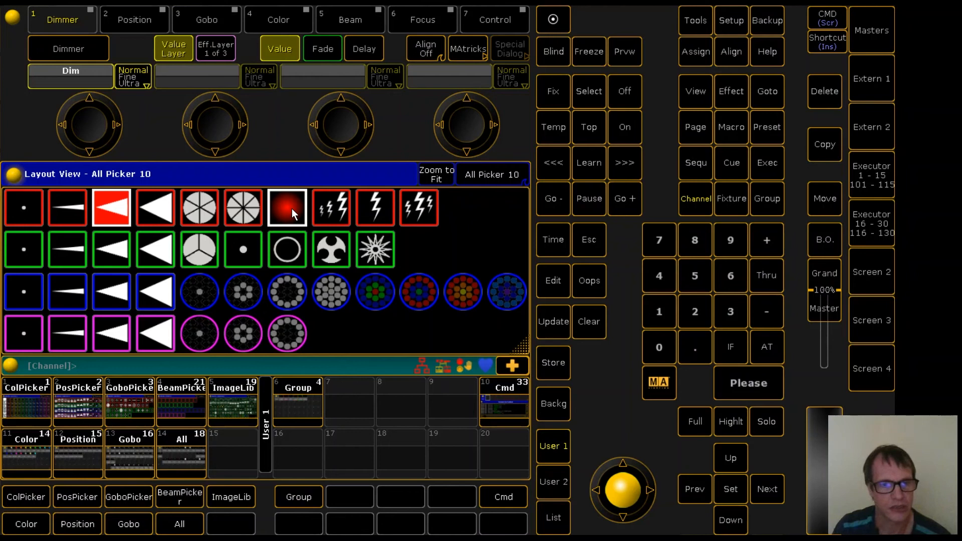
- Run the Set Break macro again to separate the prism presets from the frost and strobe presets in the red BEAM row
left_click(491, 402)
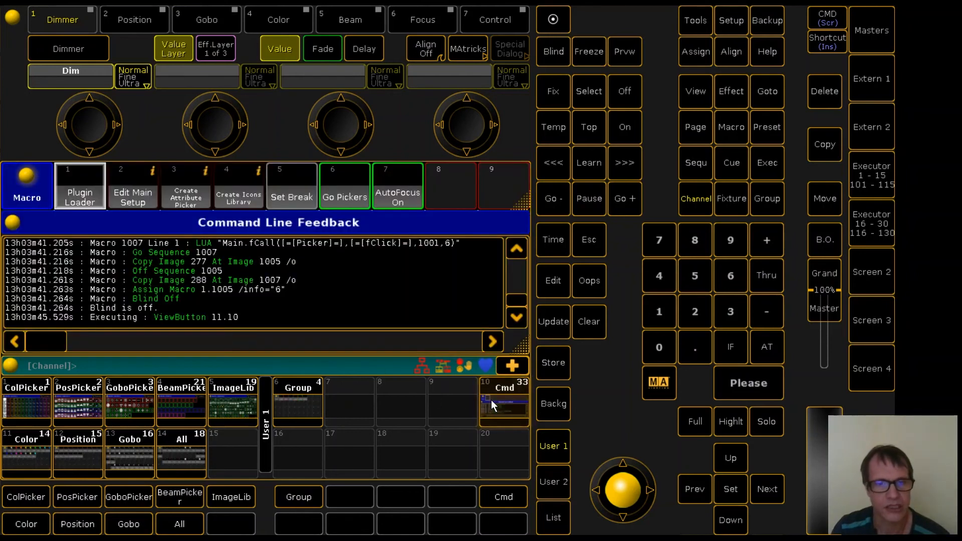
left_click(290, 197)
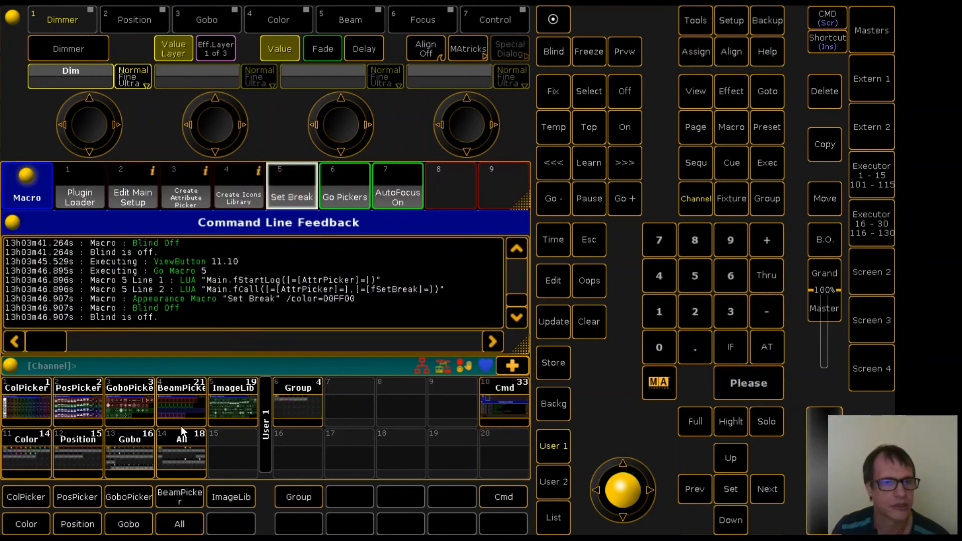
left_click(174, 400)
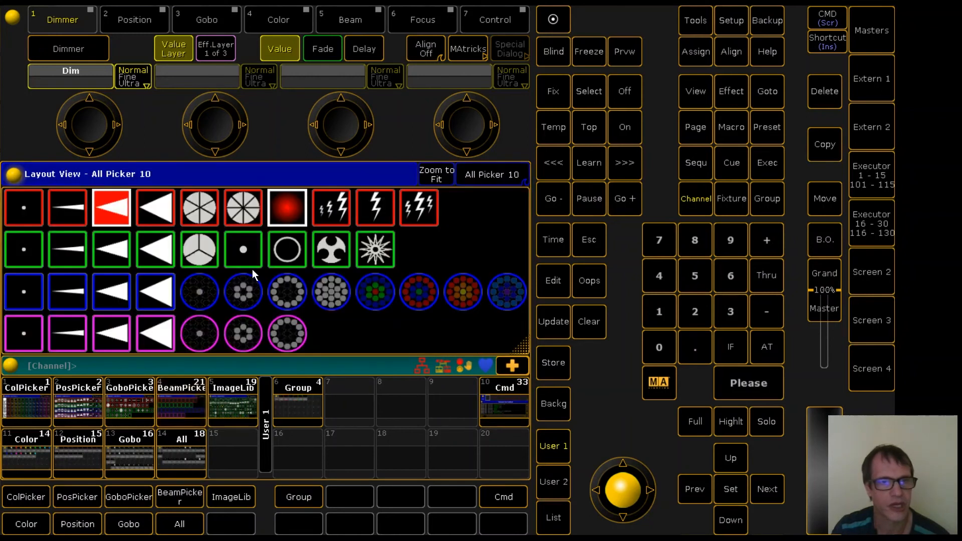
- Test the second BEAM break by combining the six-facet prism with each strobe preset in turn and finally with frost
left_click(192, 207)
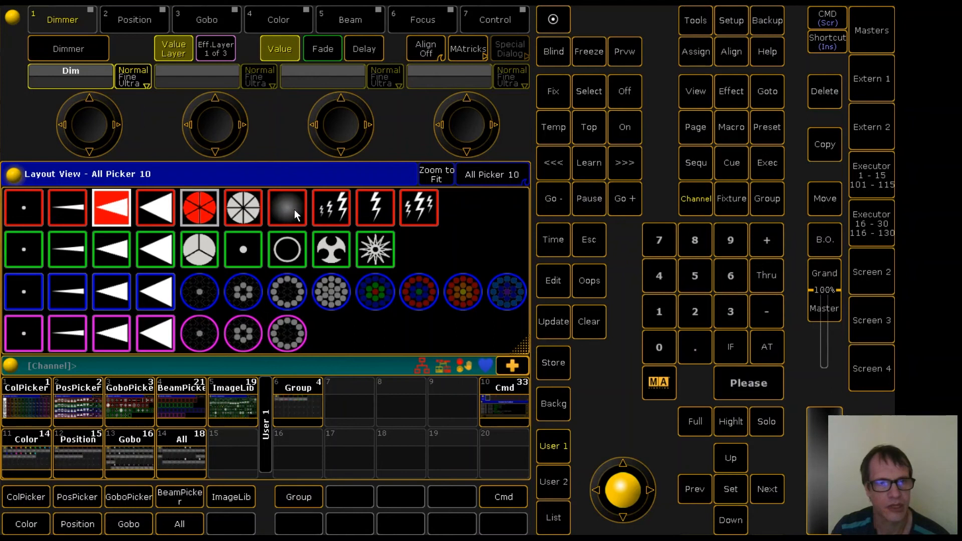
left_click(343, 213)
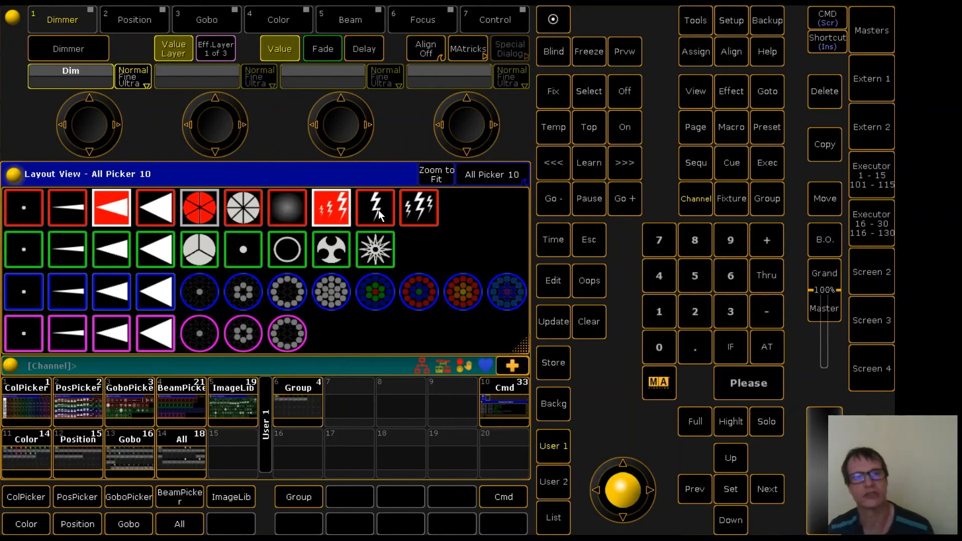
left_click(378, 210)
left_click(425, 210)
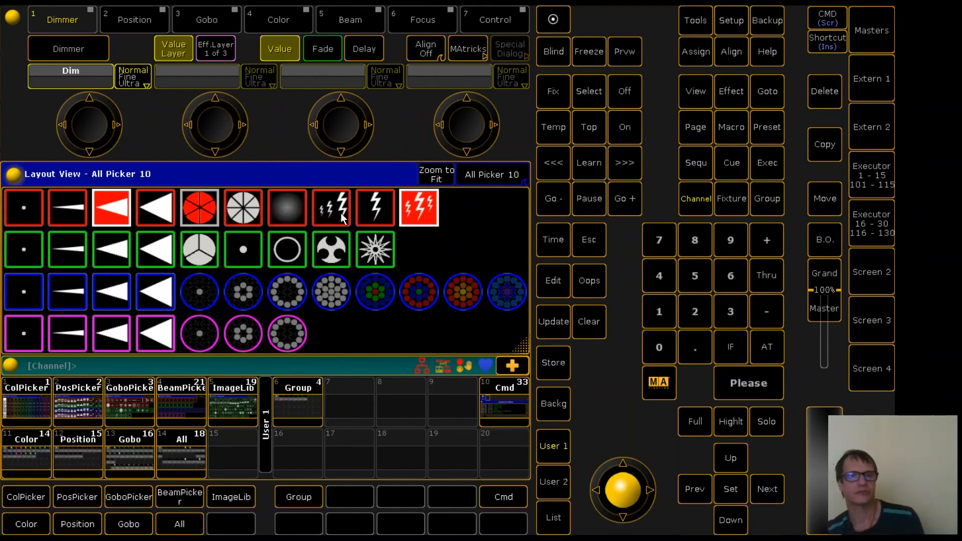
left_click(340, 212)
left_click(300, 209)
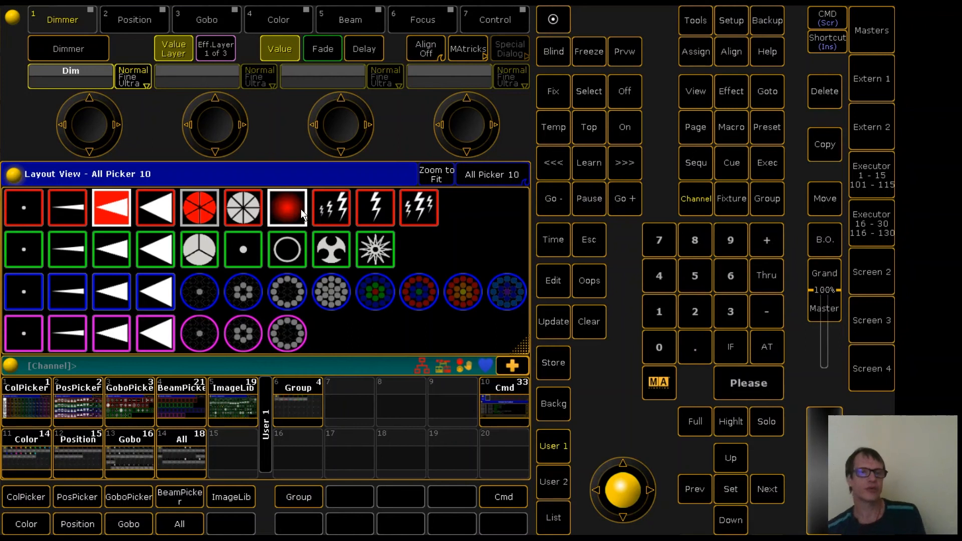